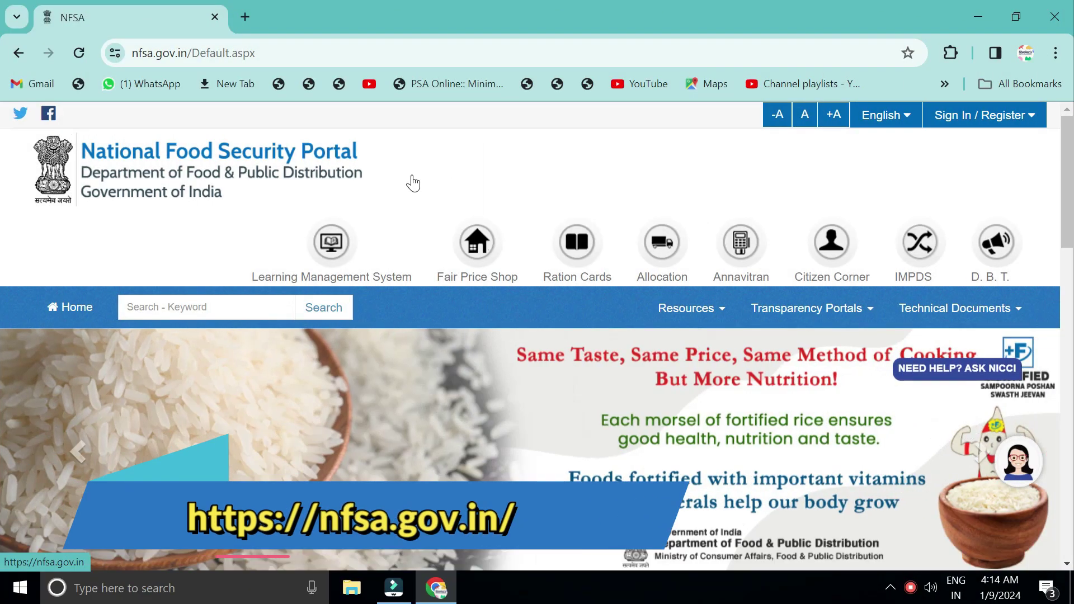
Show the Citizen Corner dropdown on the NFSA home page.
mouse_move(824, 250)
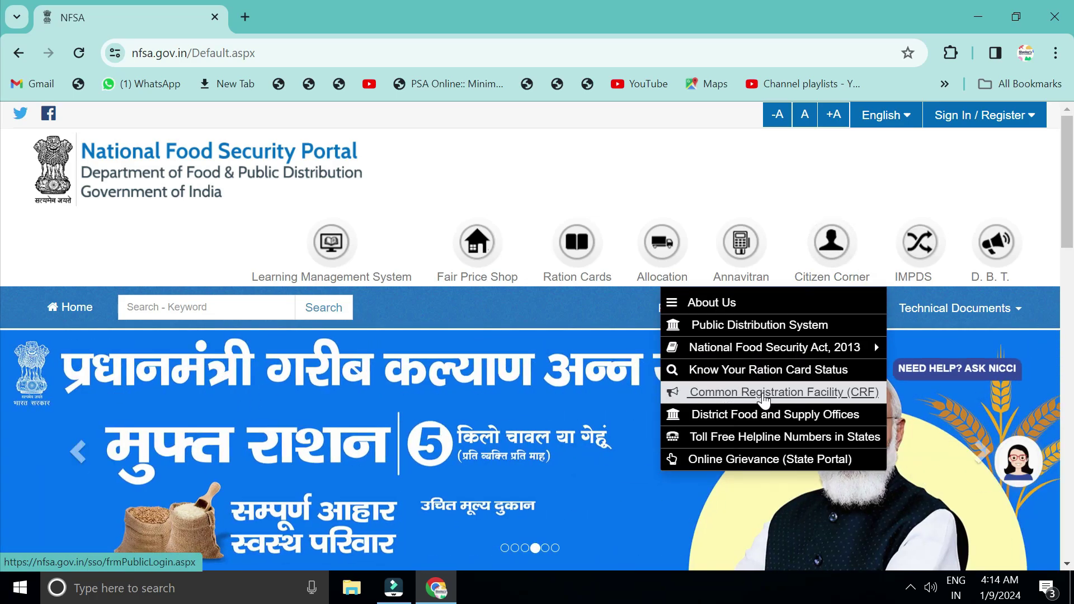
Go from Common Registration Facility sign-in to the 'New User! Sign up here' form.
left_click(765, 394)
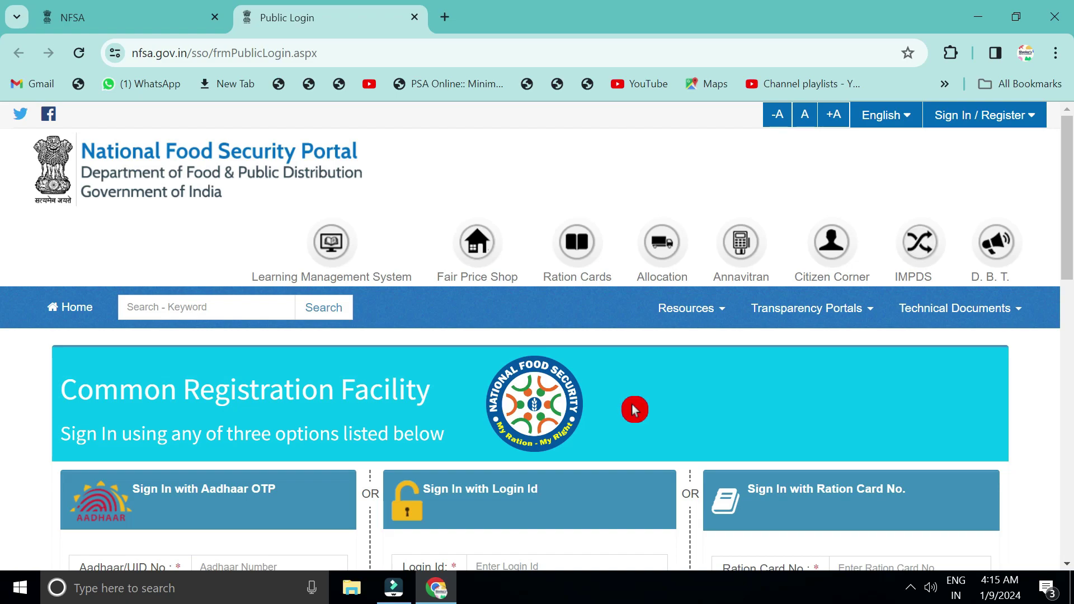
scroll(634, 409, "down", 3)
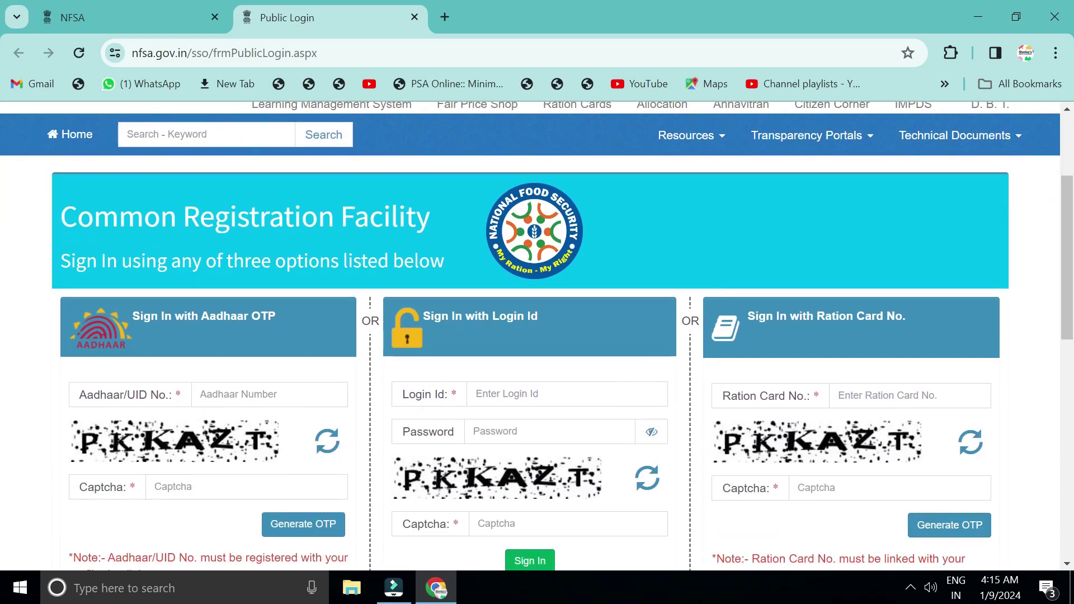
scroll(634, 408, "down", 2)
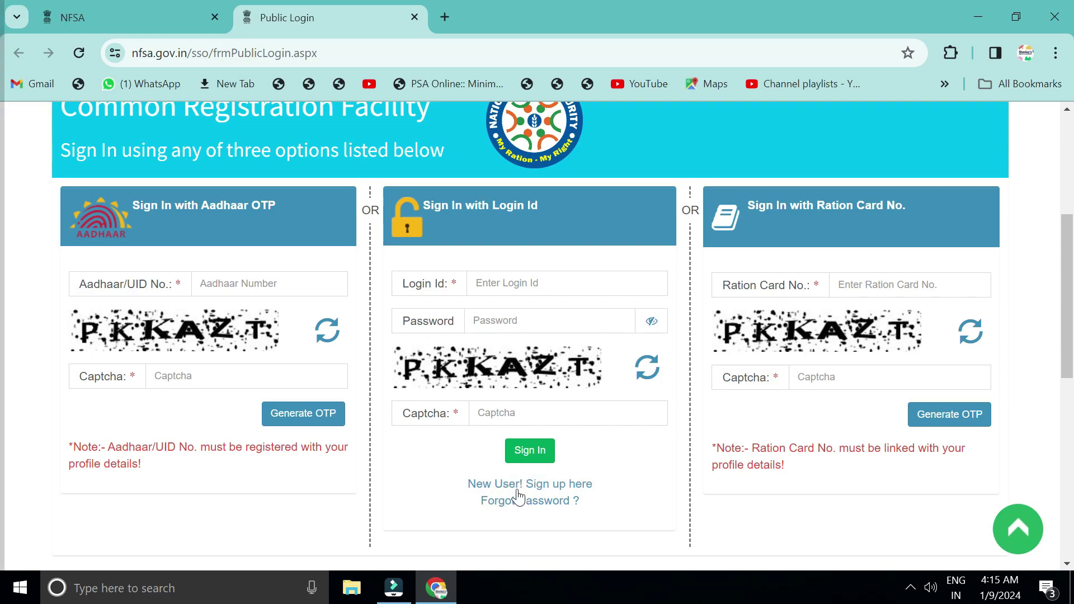
left_click(545, 485)
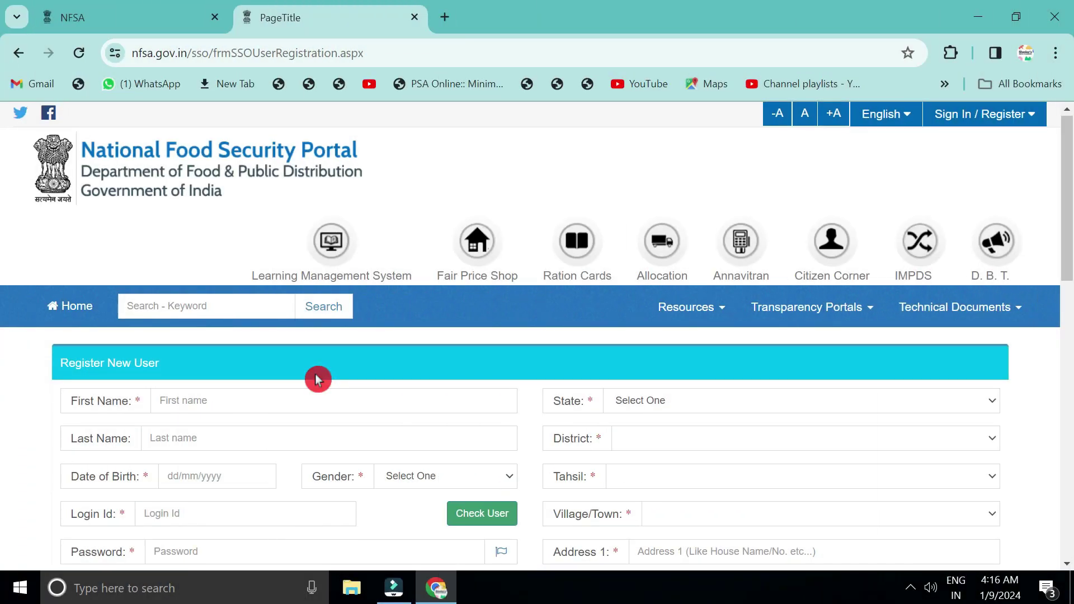
Fill in the applicant's first name, last name, date of birth and gender.
scroll(317, 377, "down", 3)
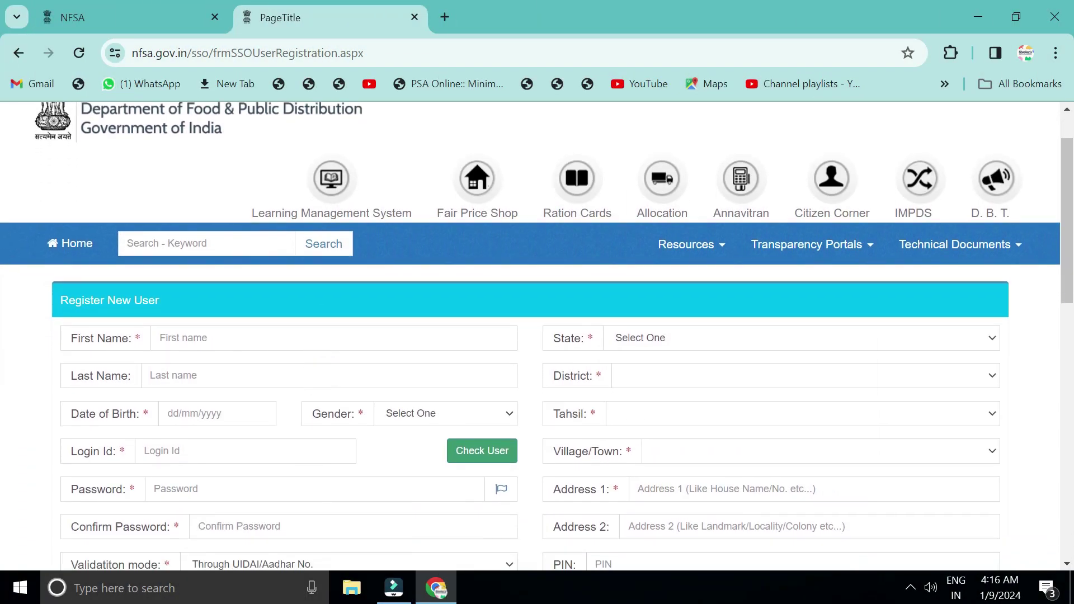
scroll(537, 336, "down", 1)
left_click(191, 248)
left_click(182, 276)
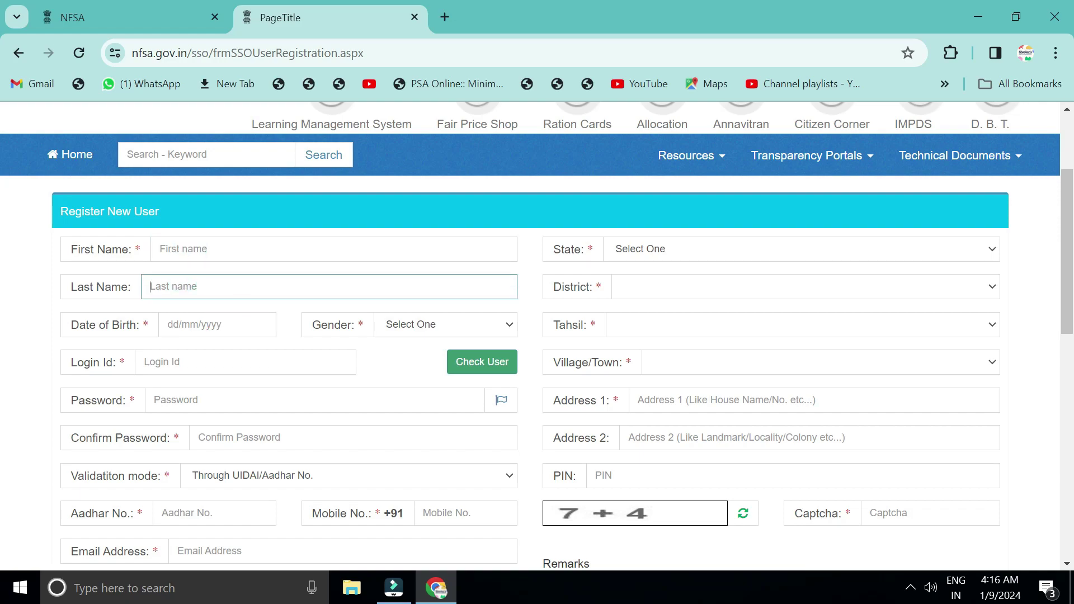
left_click(218, 334)
left_click(417, 324)
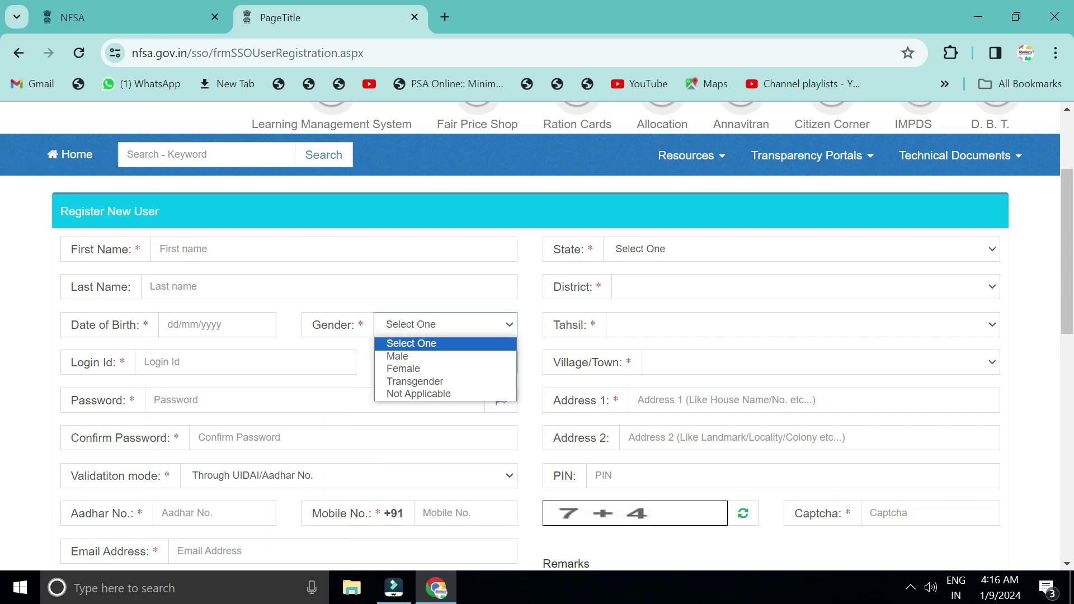
left_click(331, 352)
Enter an available login ID, keep Aadhaar validation, and add mobile number and e-mail.
left_click_drag(12, 384, 144, 378)
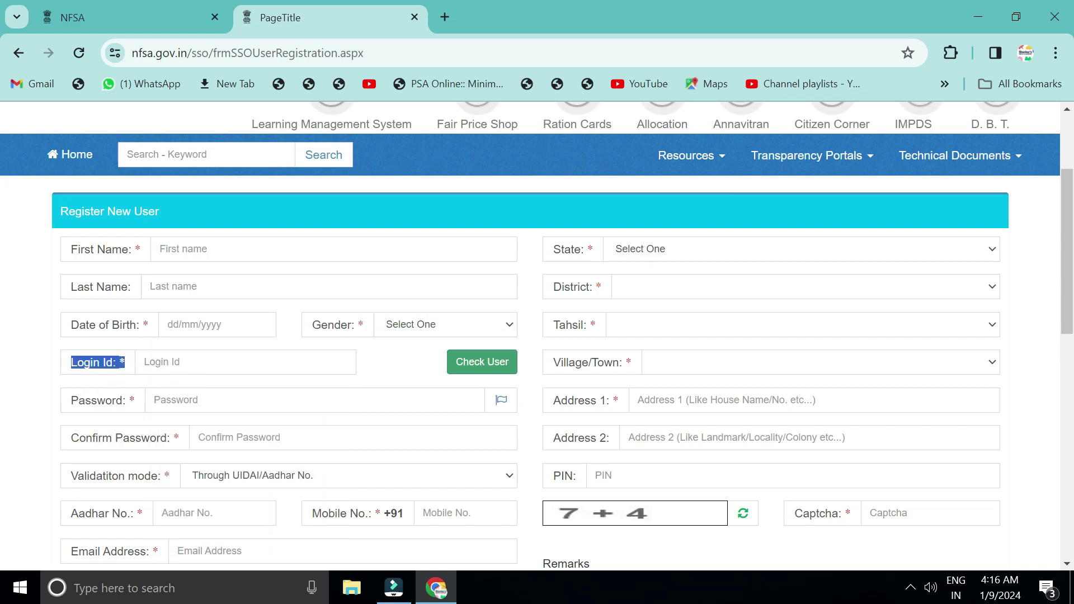
left_click(464, 378)
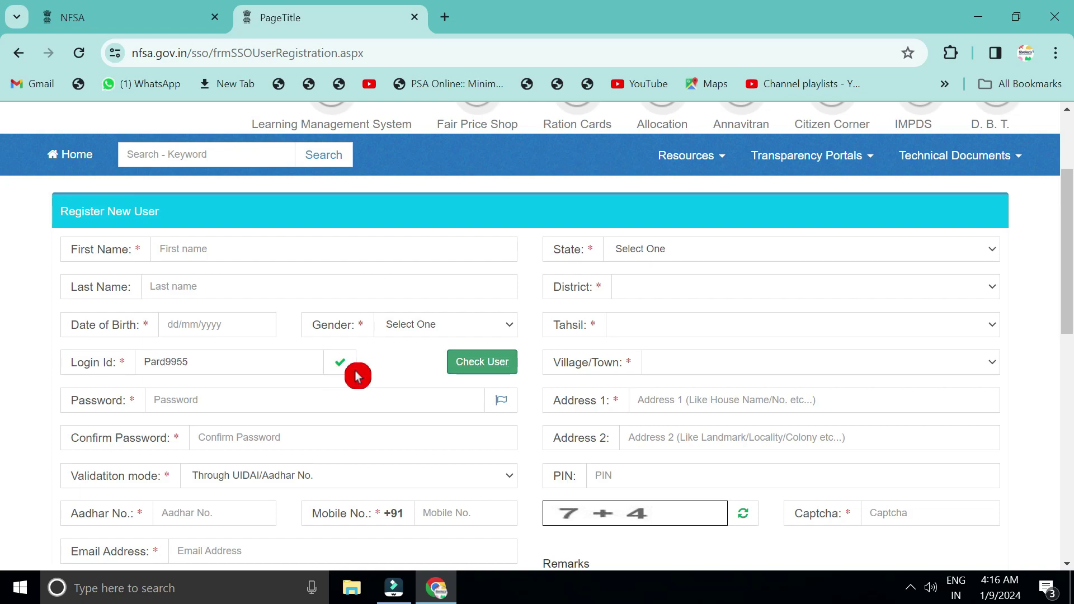
scroll(156, 377, "down", 1)
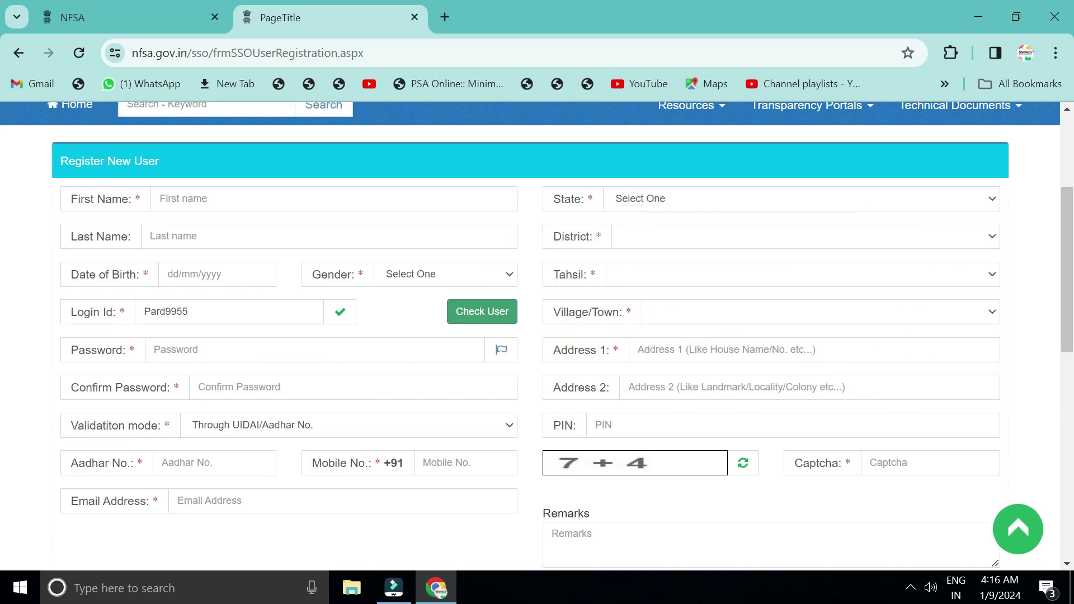
left_click(242, 432)
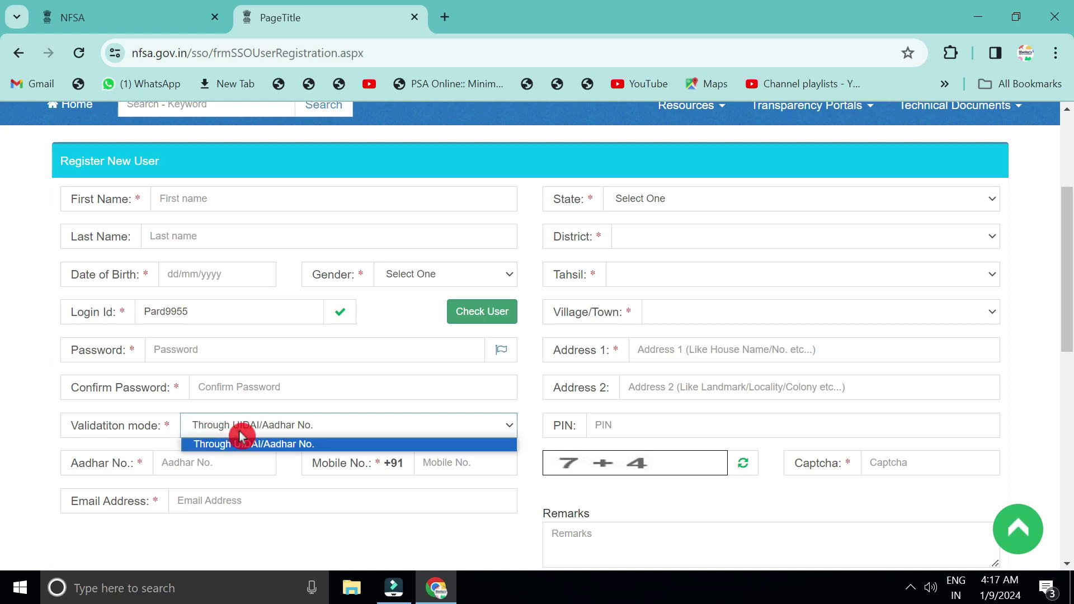
left_click(267, 449)
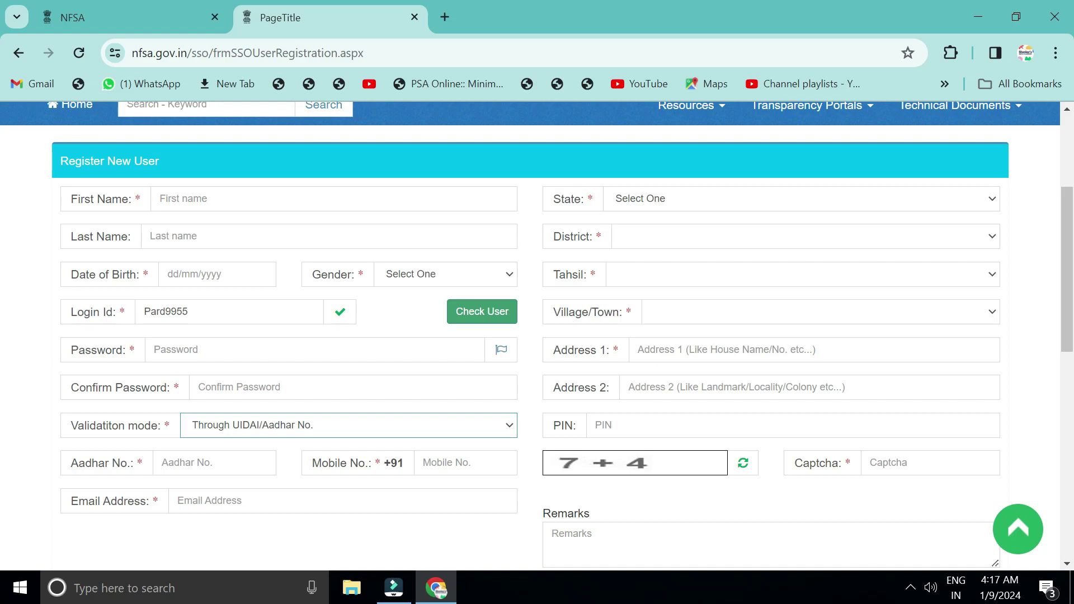
left_click(448, 466)
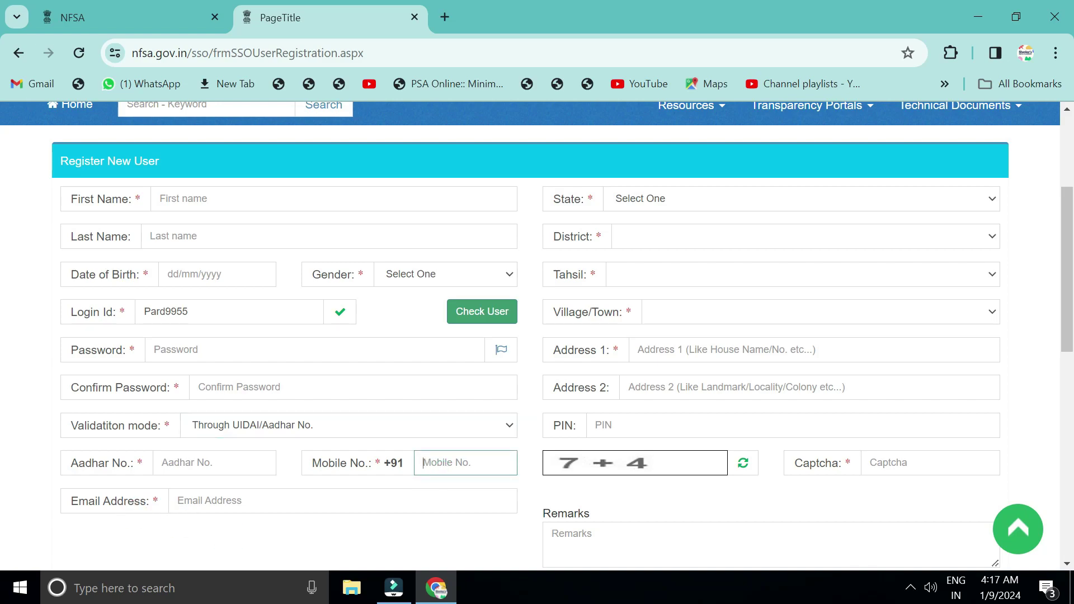
left_click(216, 508)
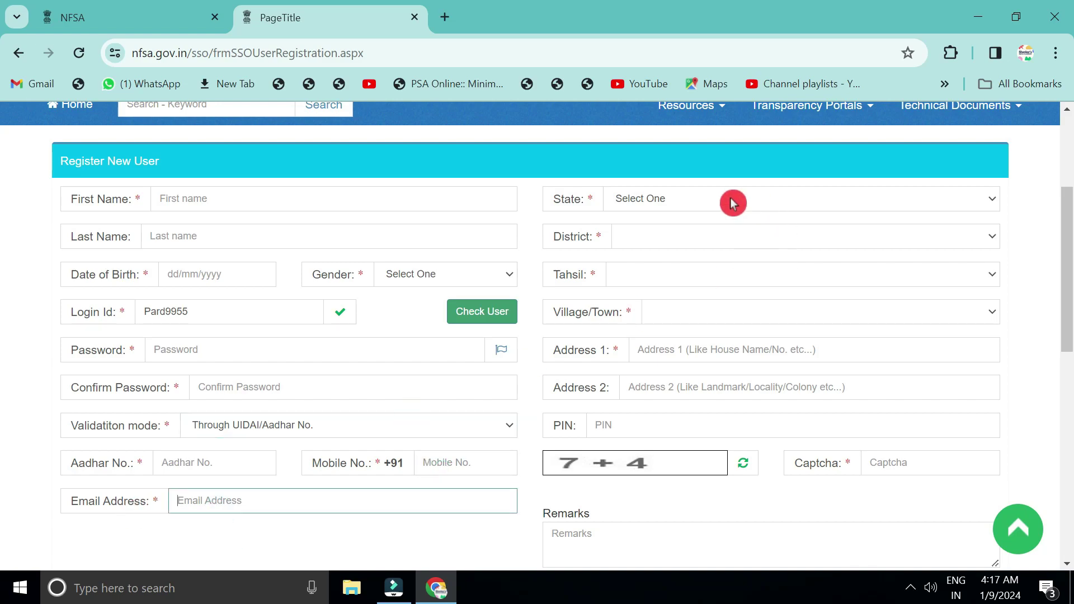
Select State Jharkhand, District GIRIDIH, Tahsil Bengabad and Village Balgo.
left_click(708, 200)
left_click(659, 376)
left_click(658, 241)
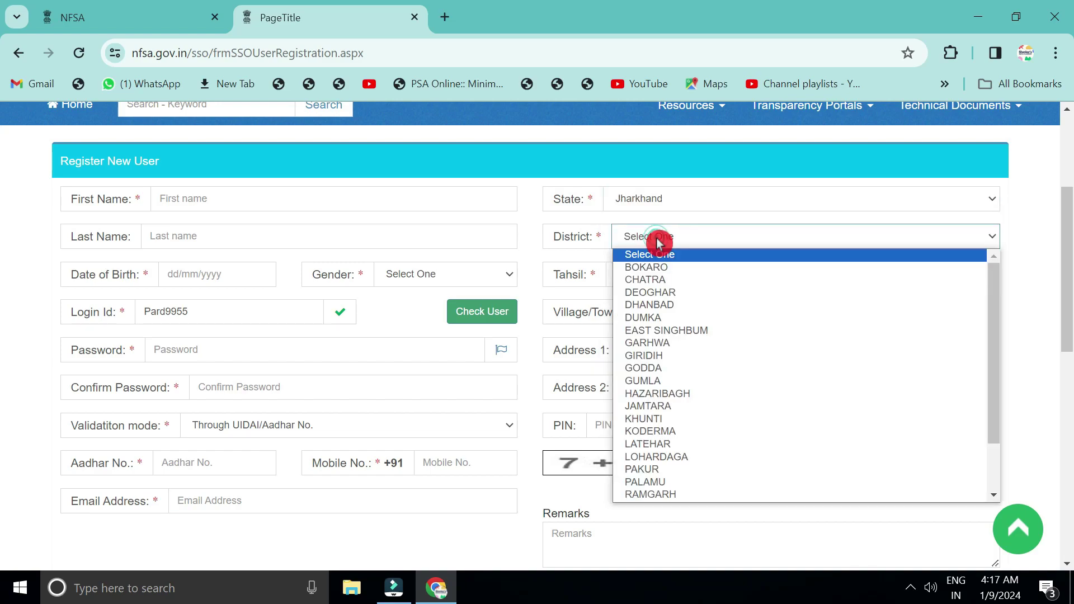
left_click(674, 356)
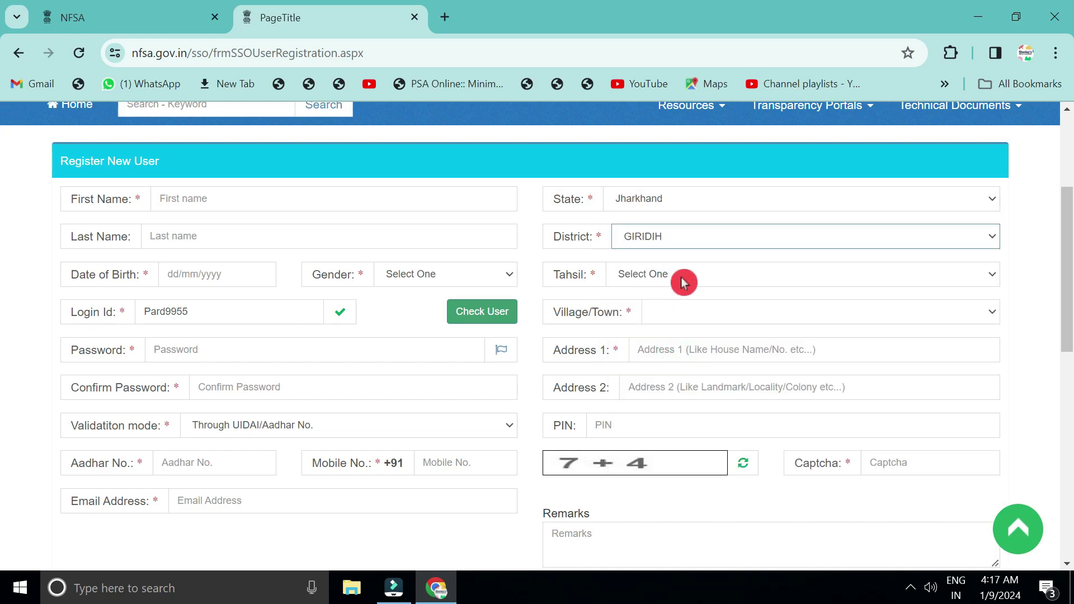
left_click(683, 281)
left_click(666, 380)
left_click(668, 312)
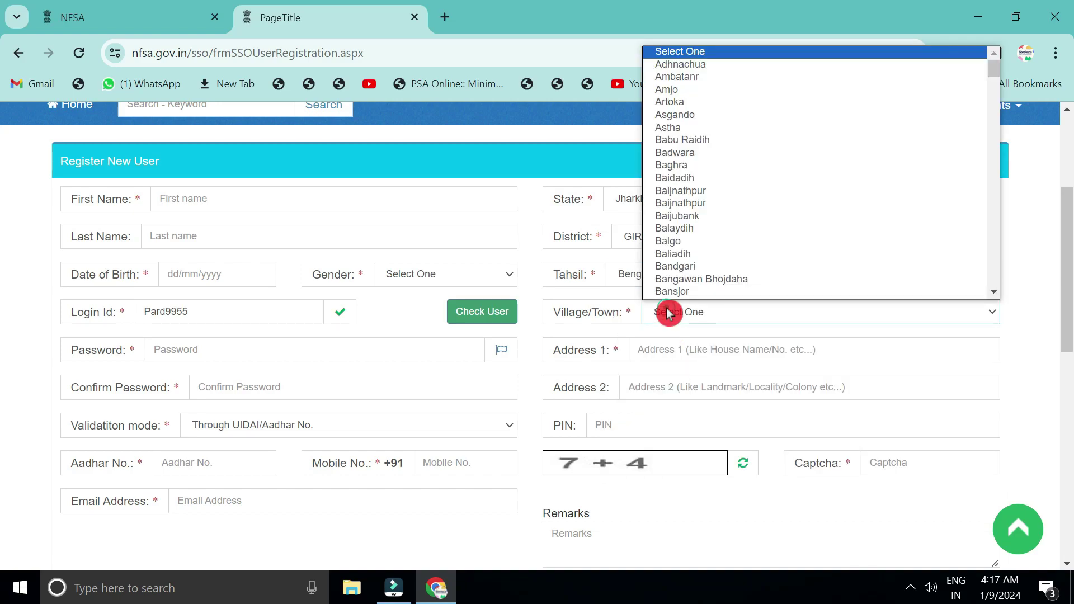
left_click(718, 246)
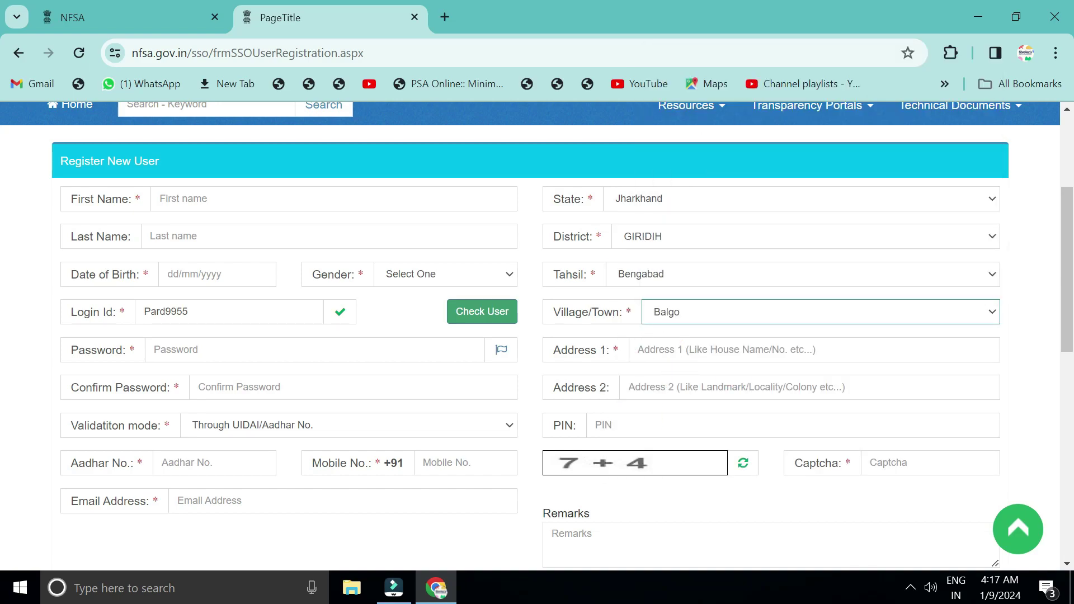
Enter the PIN code and accept the terms and Aadhaar consent.
left_click(677, 426)
scroll(643, 288, "down", 3)
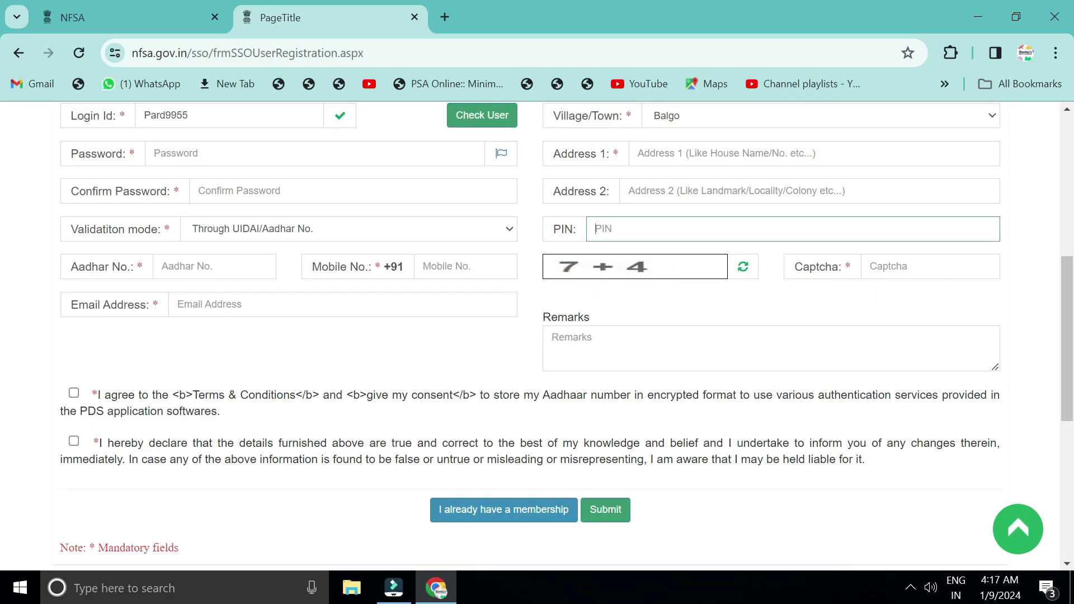
left_click(74, 393)
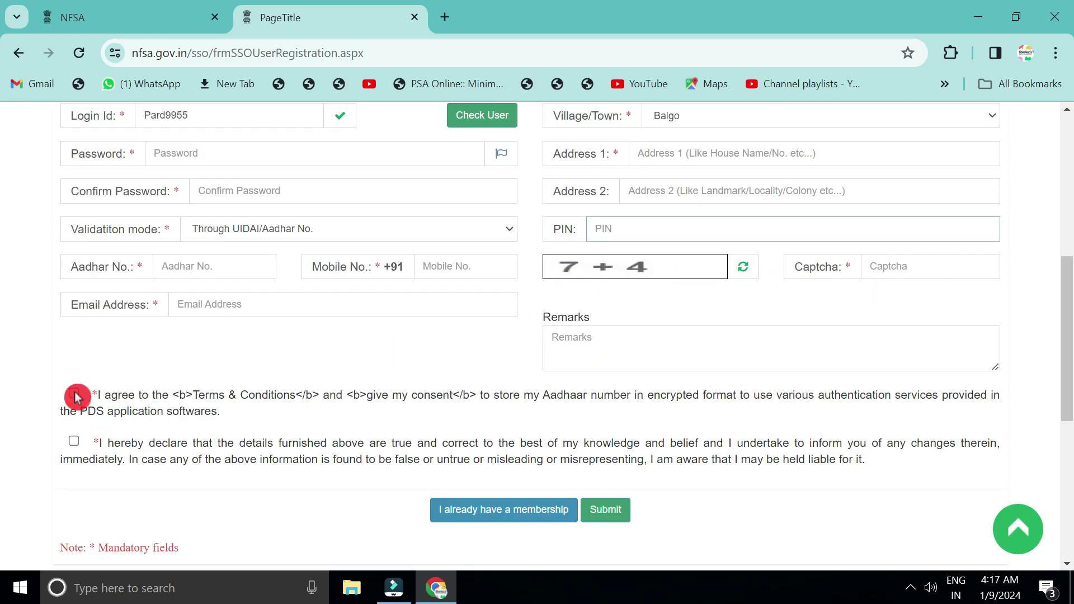
Confirm the declaration, verify the registration with the OTP, and acknowledge the success message.
left_click(74, 441)
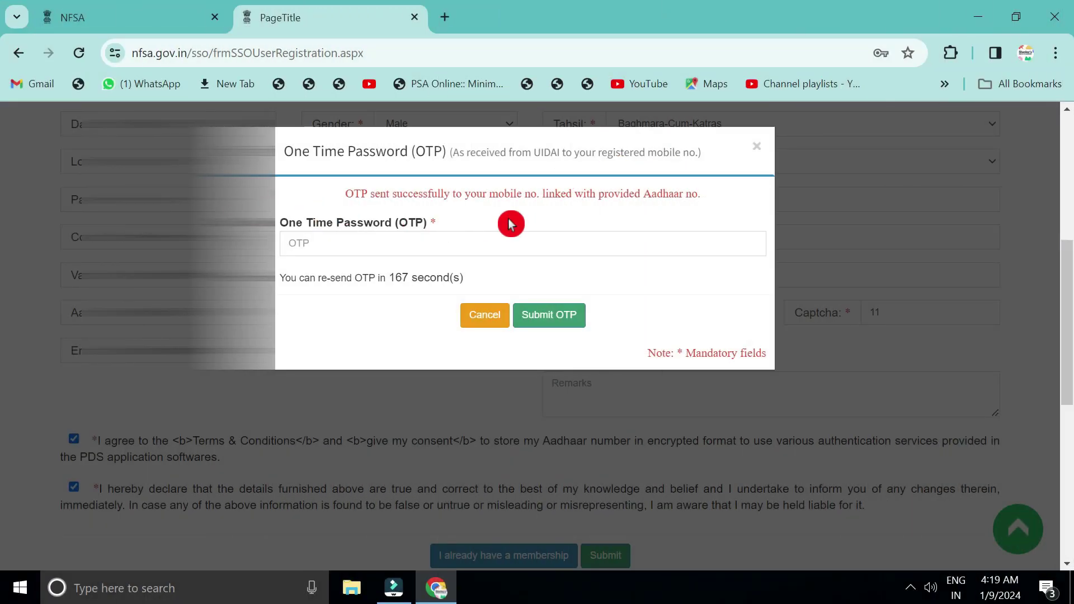
left_click(326, 244)
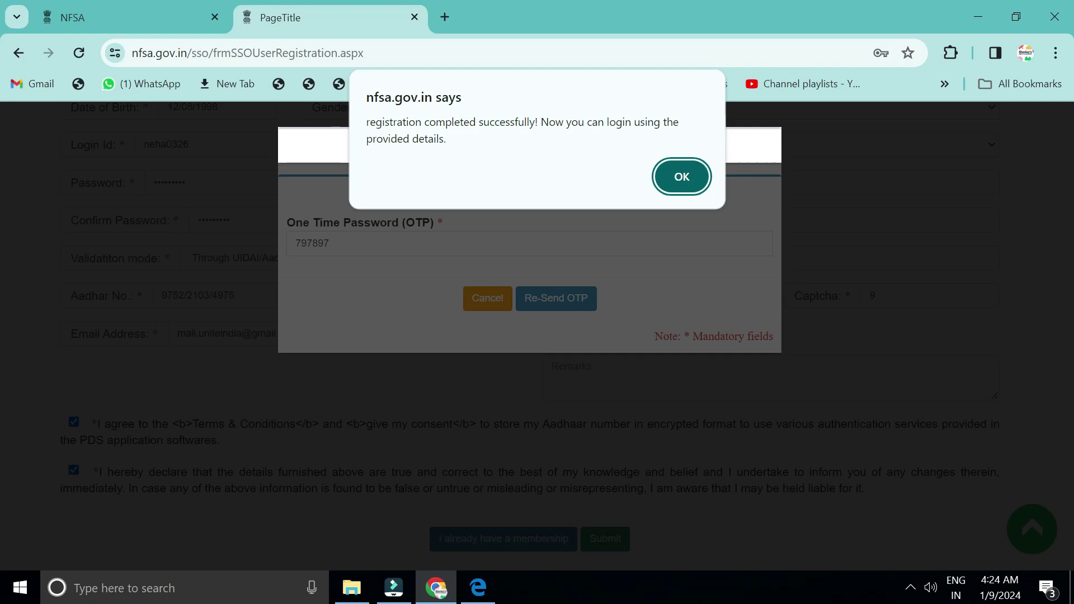
left_click(682, 177)
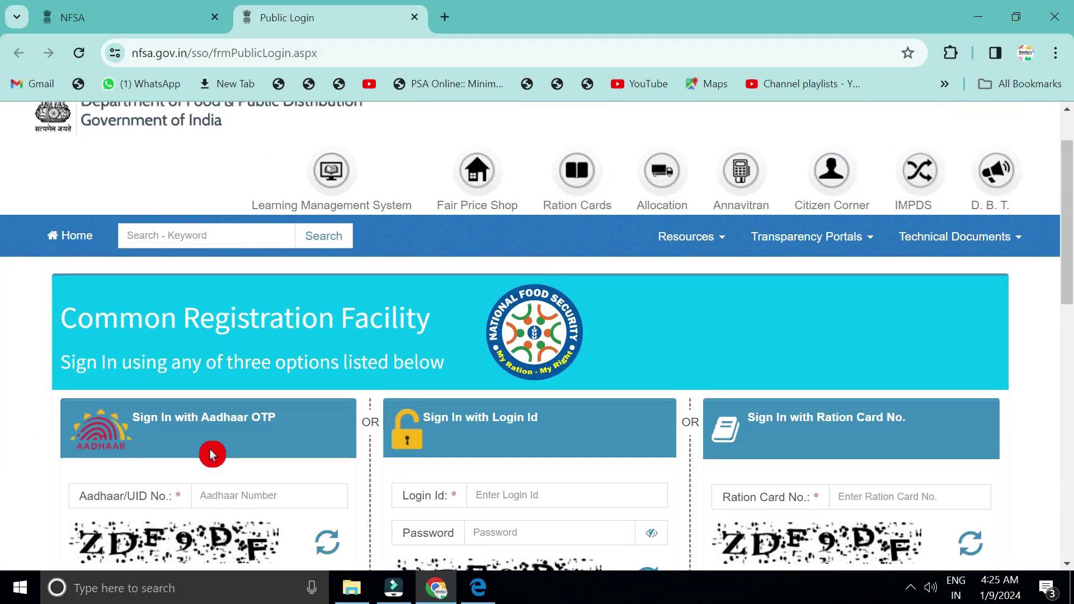
Sign in with the new login ID, account password and captcha.
scroll(211, 454, "down", 3)
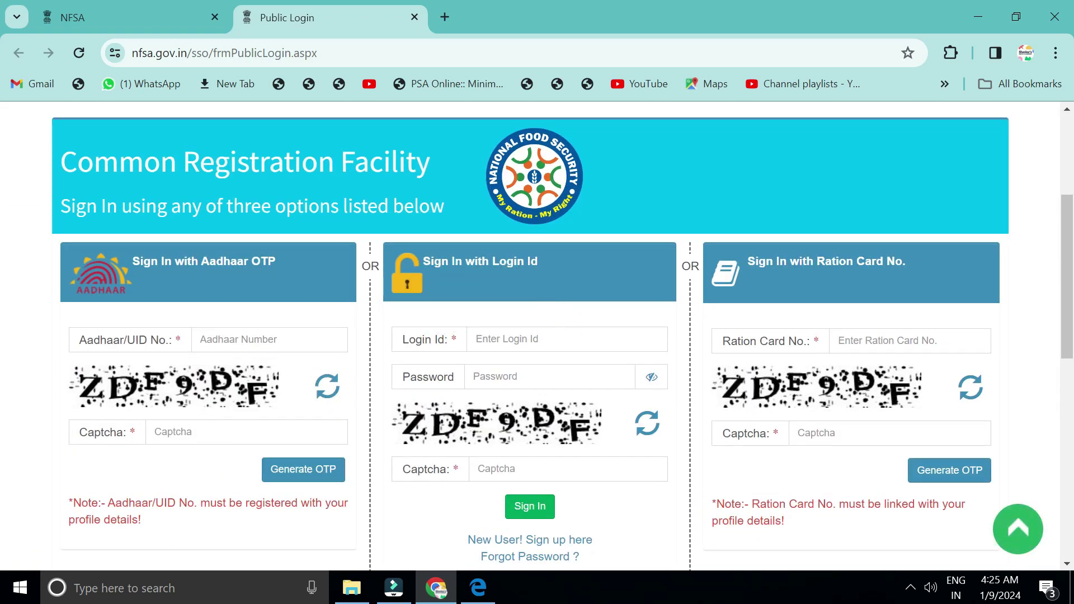
left_click(517, 340)
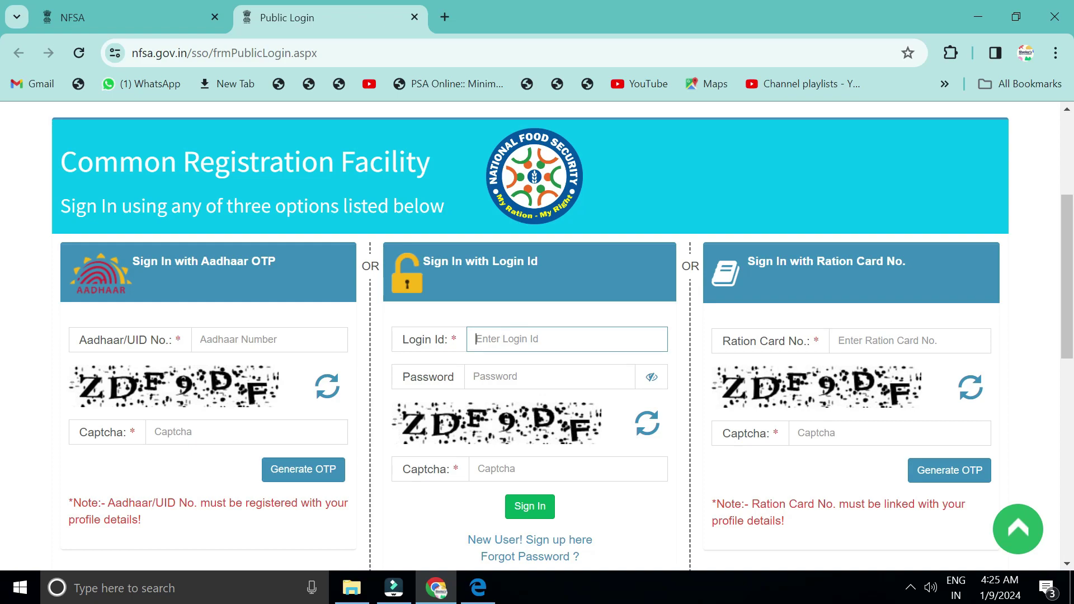
left_click(517, 374)
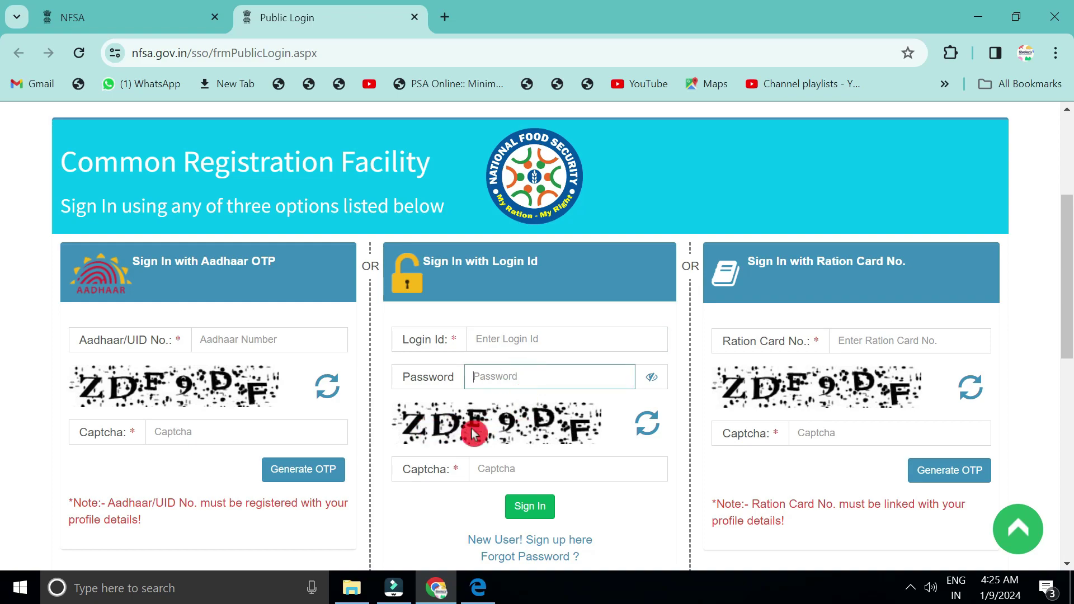
left_click(511, 475)
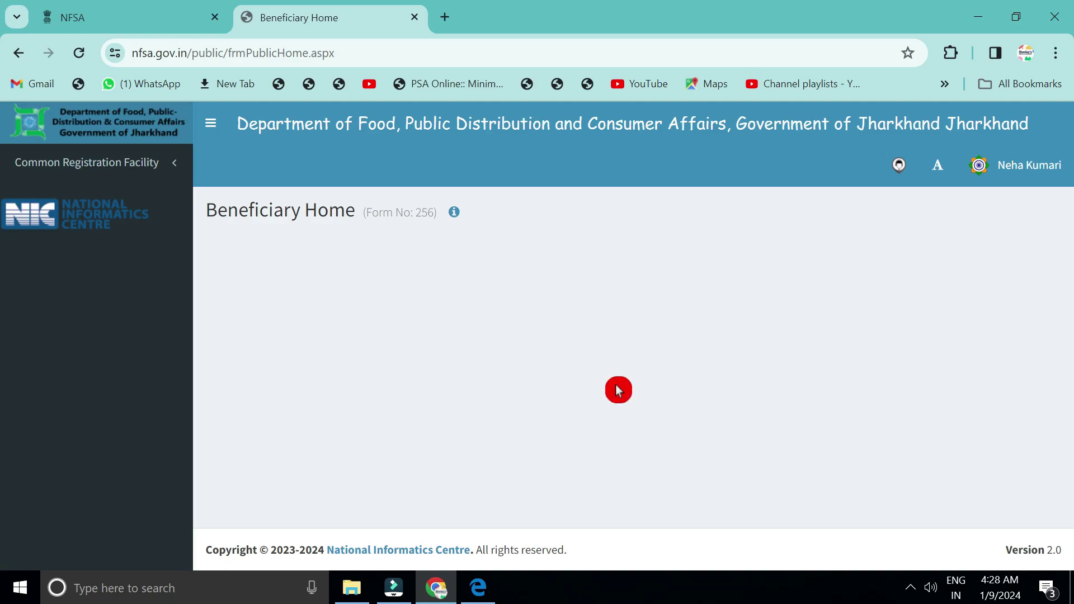
Start a New Registration from Common Registration Facility in the sidebar.
left_click(151, 162)
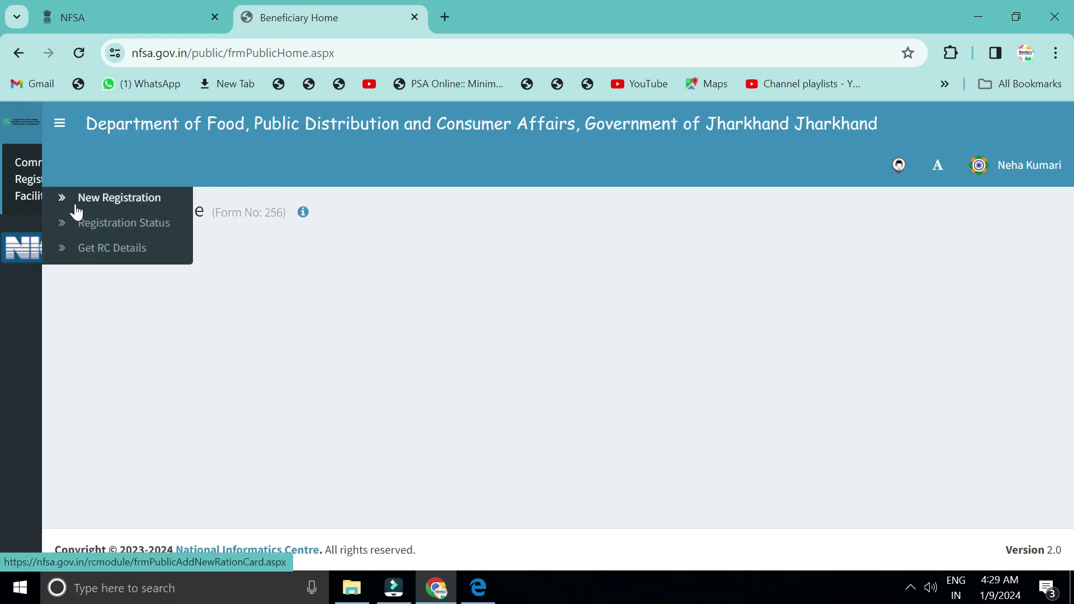
left_click(118, 211)
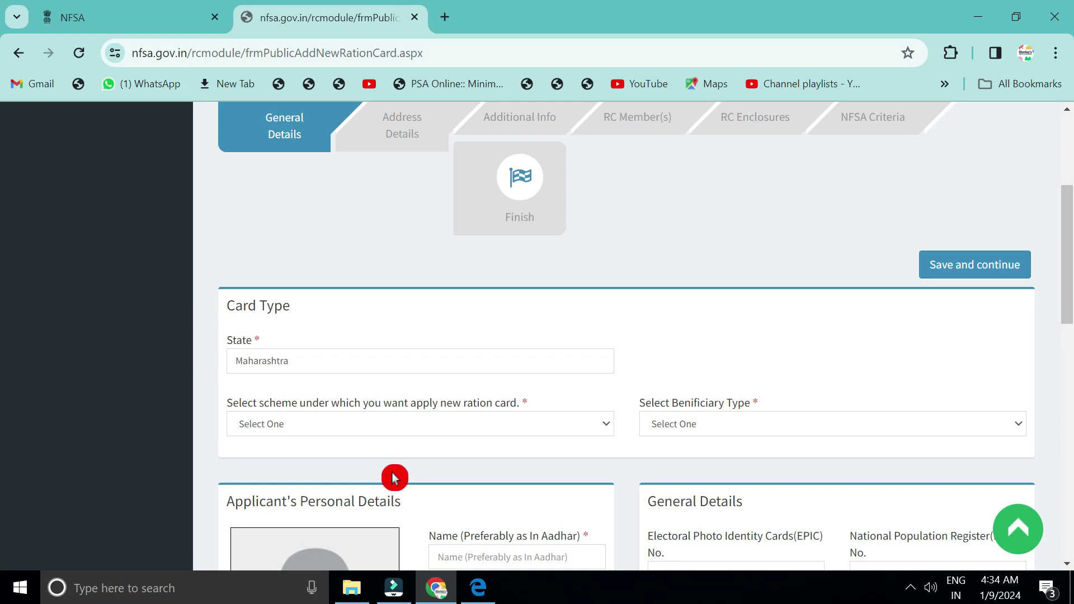
Choose the Antyodaya Anna Yojana scheme and Ration as beneficiary type.
left_click(289, 424)
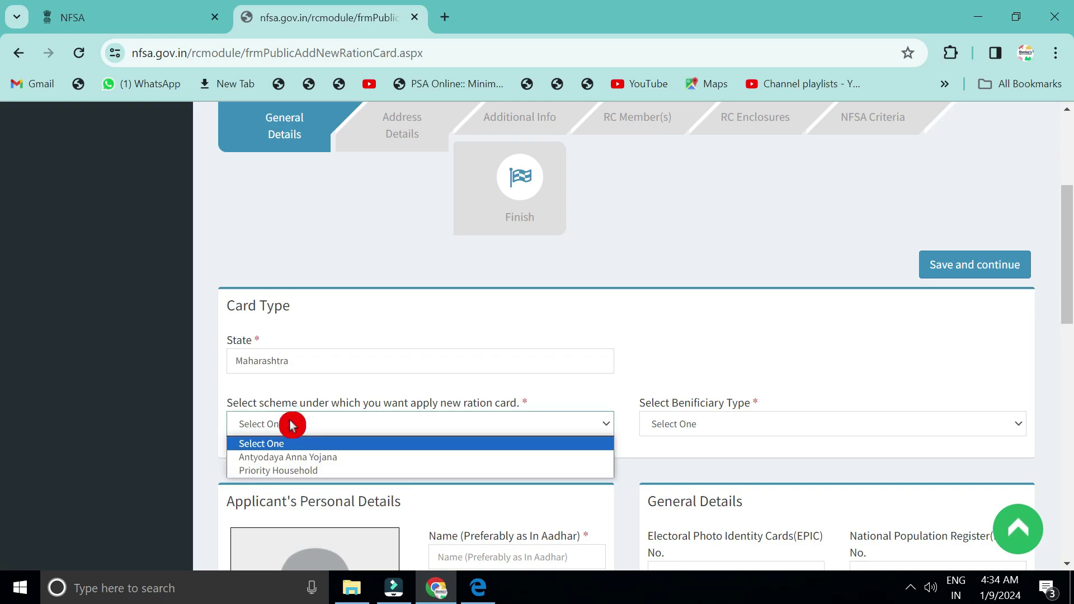
left_click(266, 457)
scroll(447, 364, "down", 2)
left_click(689, 301)
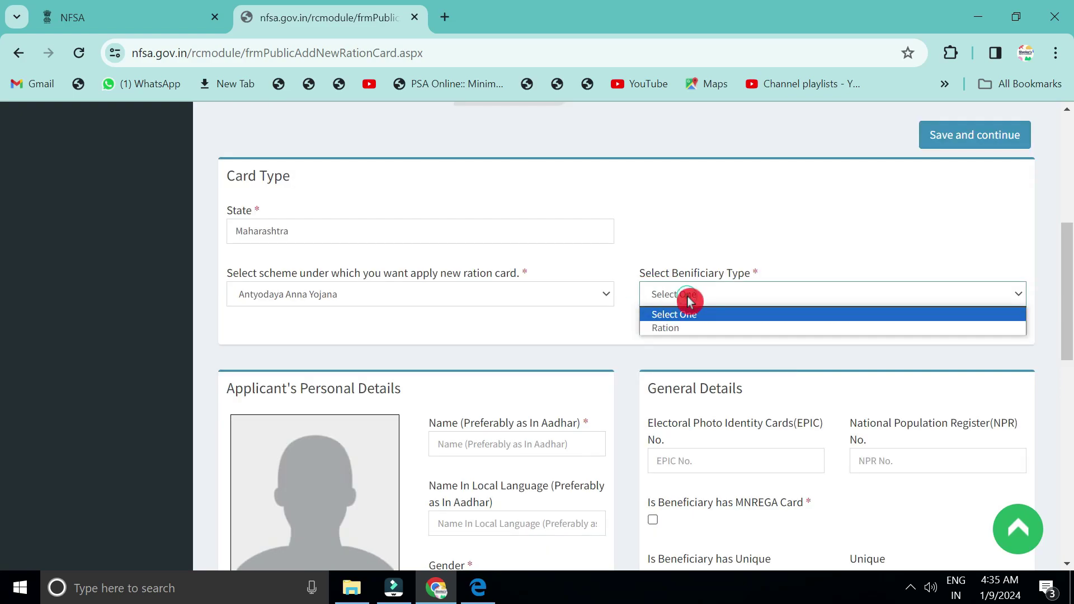
left_click(678, 330)
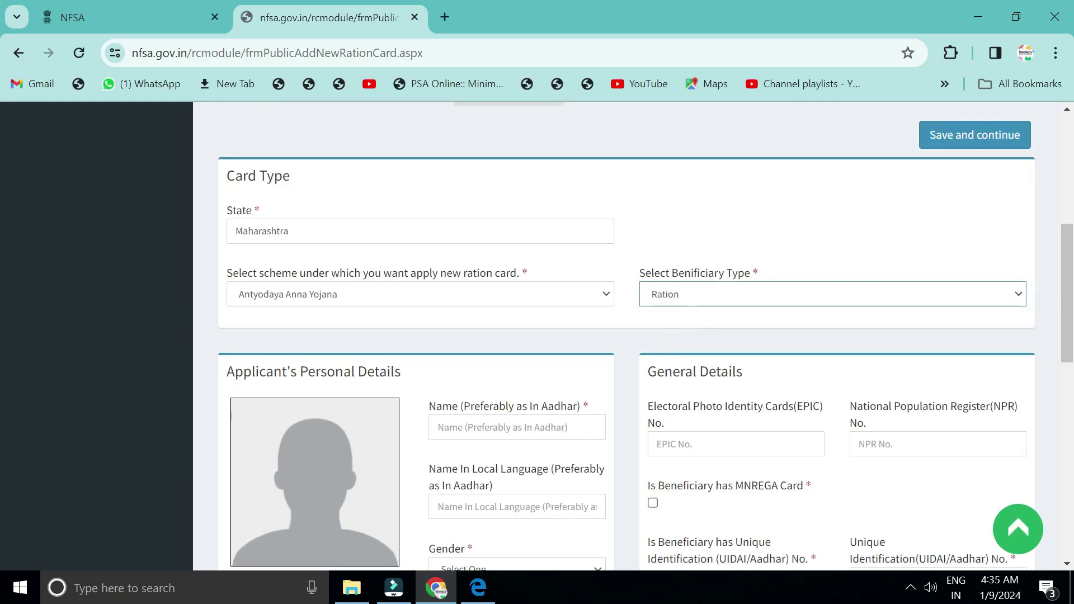
scroll(506, 400, "down", 2)
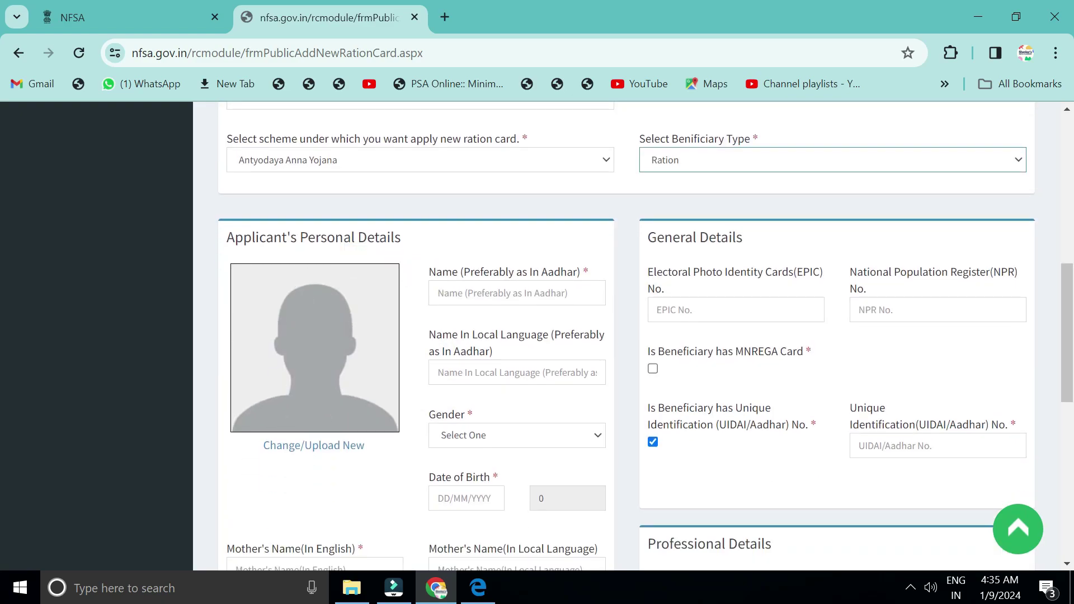
Paste in the applicant's name and date of birth.
left_click(533, 286)
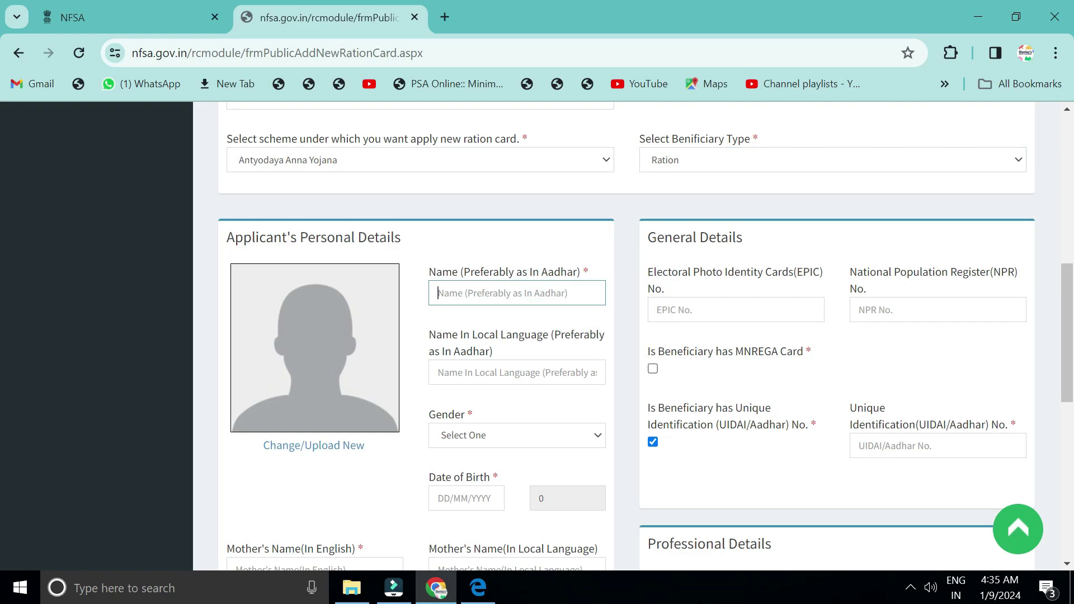
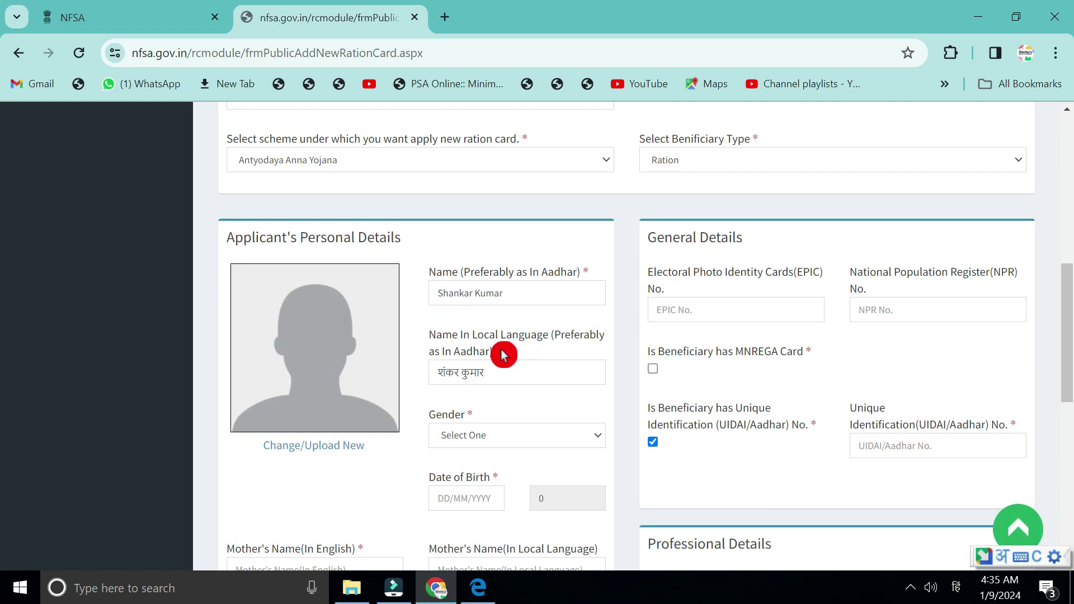
scroll(504, 384, "down", 1)
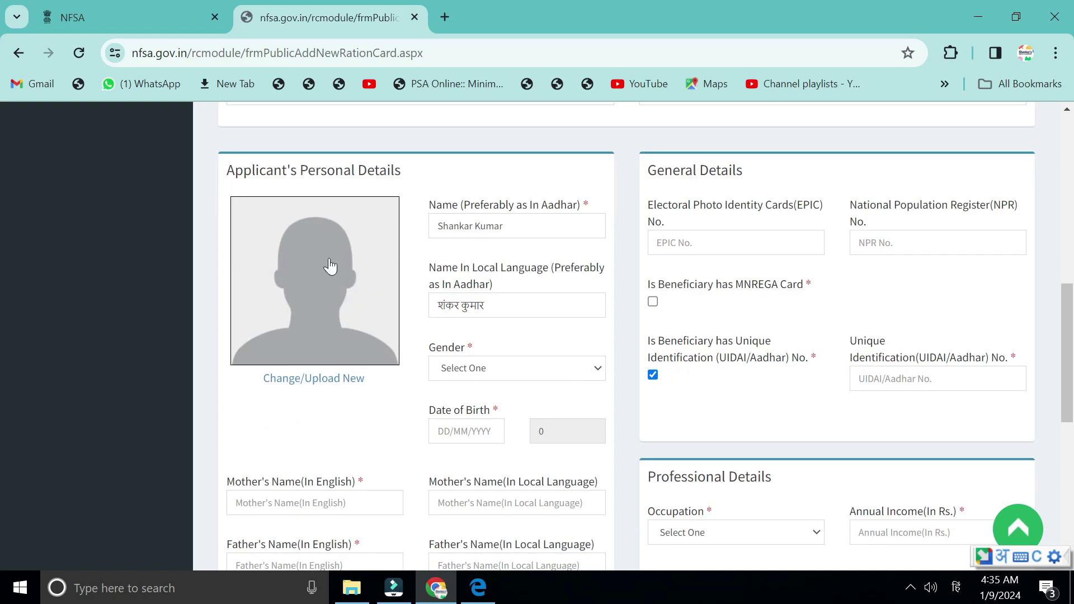
left_click(435, 431)
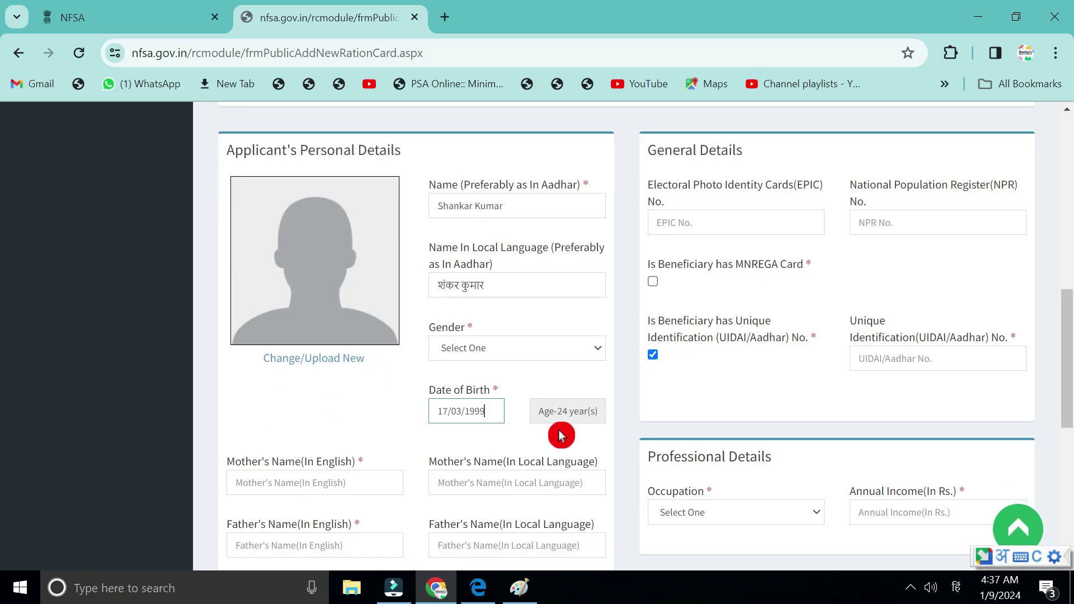
Set the applicant's marital status to Currently Married.
scroll(455, 444, "down", 1)
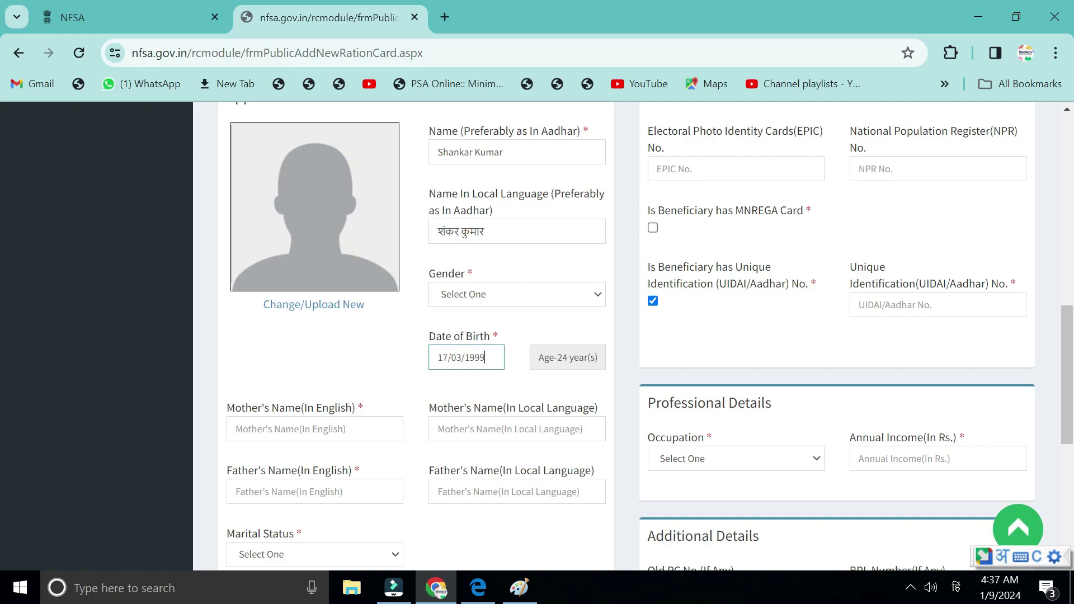
scroll(240, 408, "down", 3)
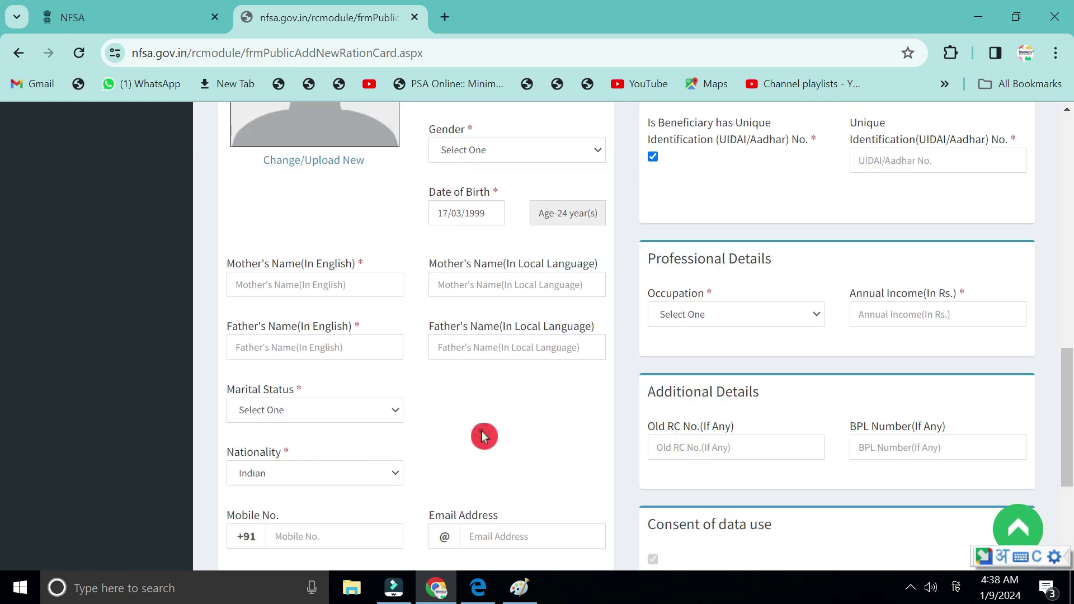
left_click(269, 411)
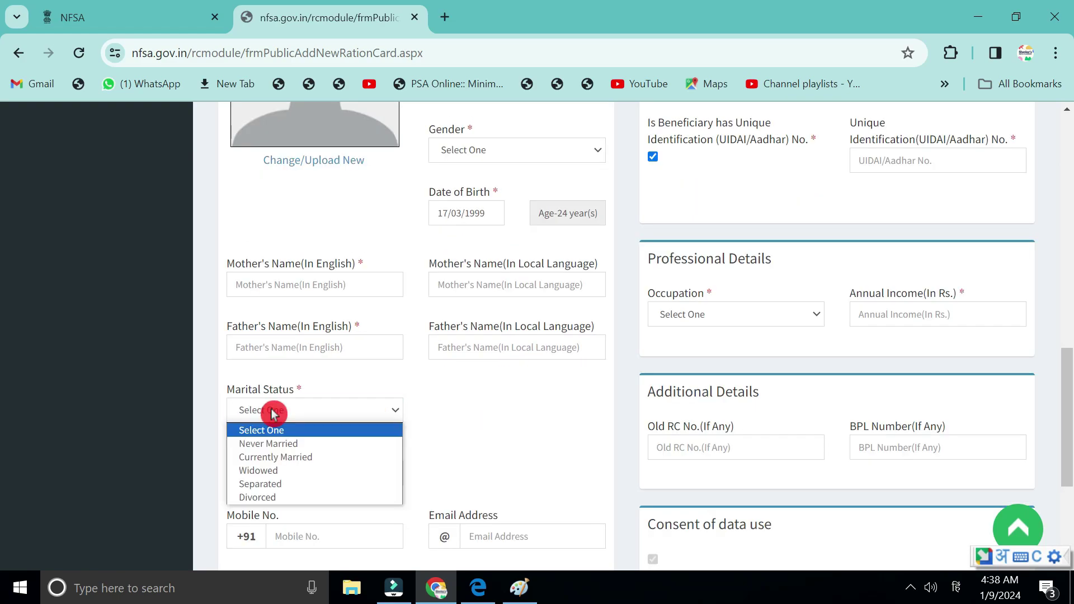
left_click(276, 458)
scroll(274, 456, "down", 2)
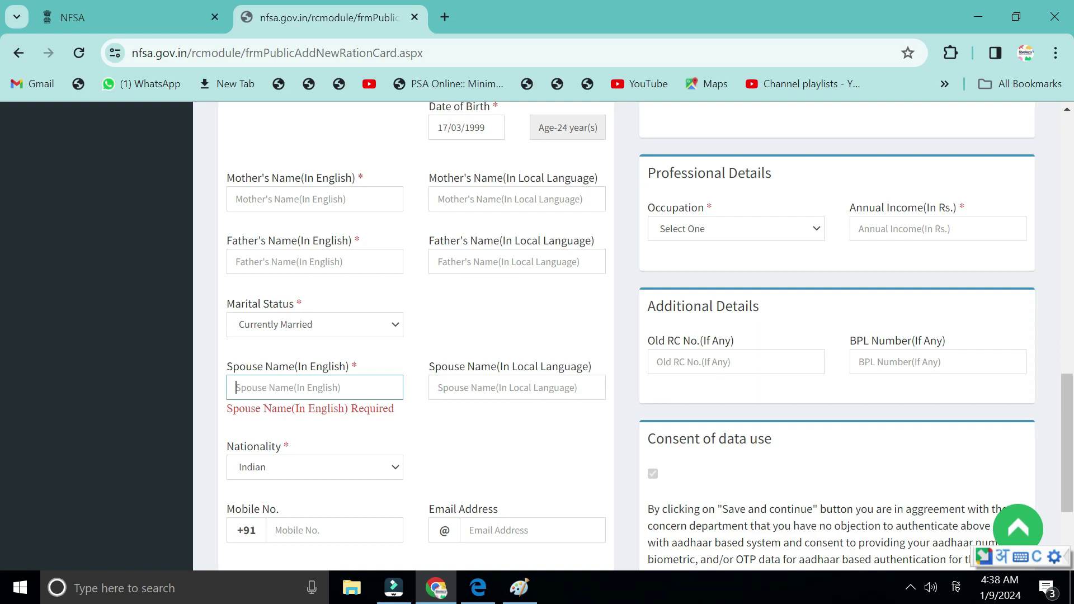
scroll(559, 336, "down", 2)
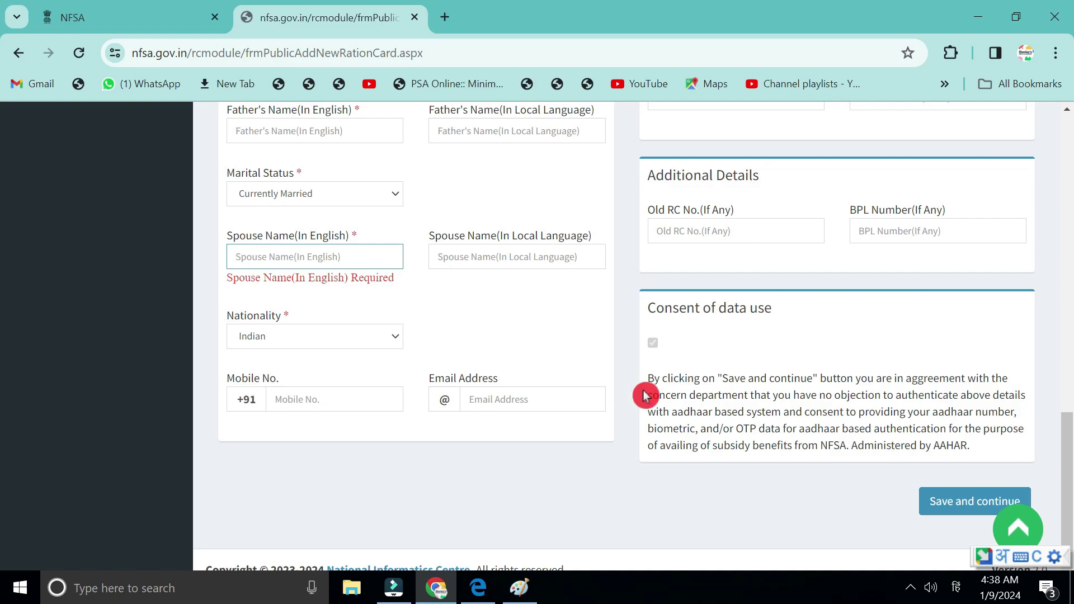
scroll(647, 391, "up", 12)
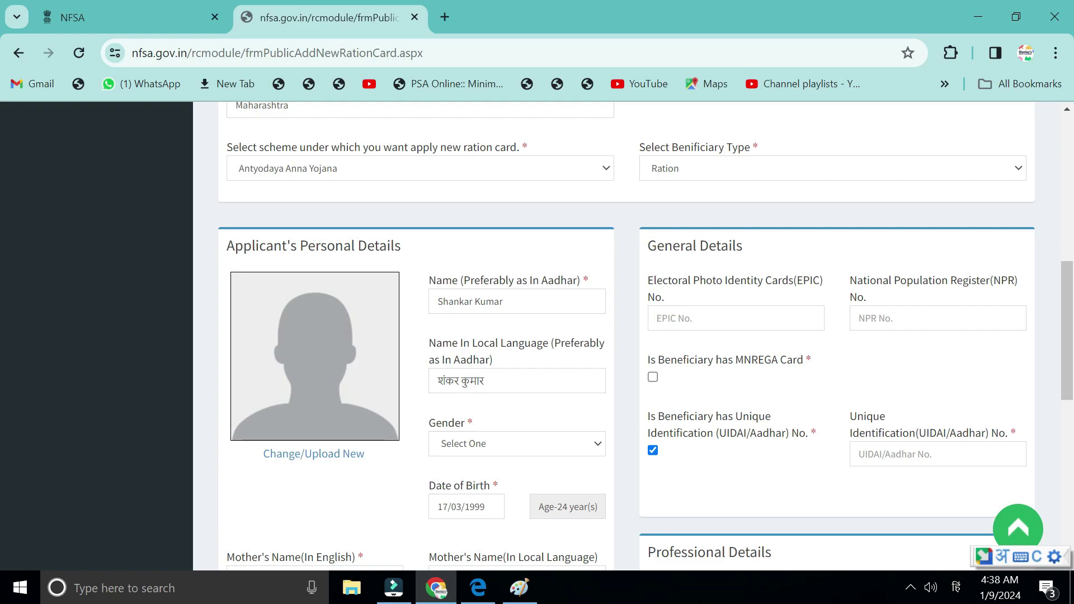
Mark that the applicant has no MNREGA card.
scroll(721, 312, "down", 1)
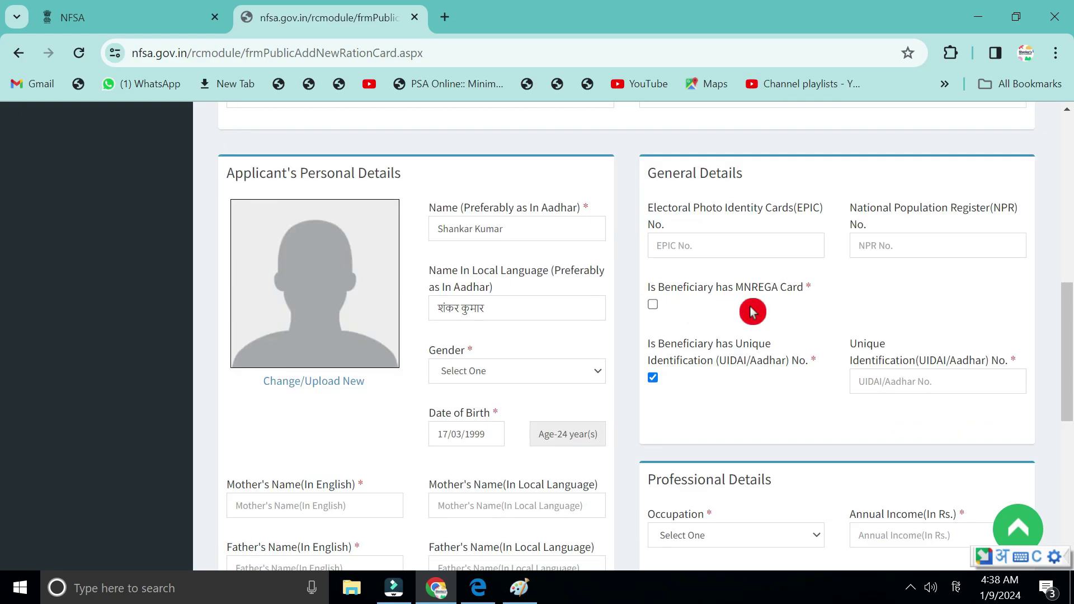
left_click(653, 304)
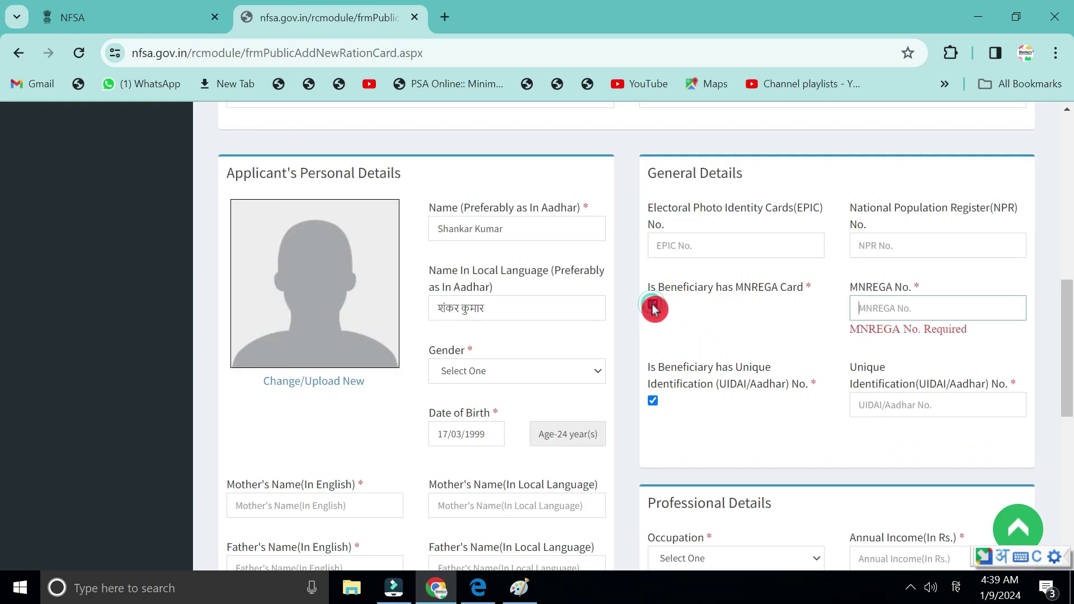
left_click(852, 314)
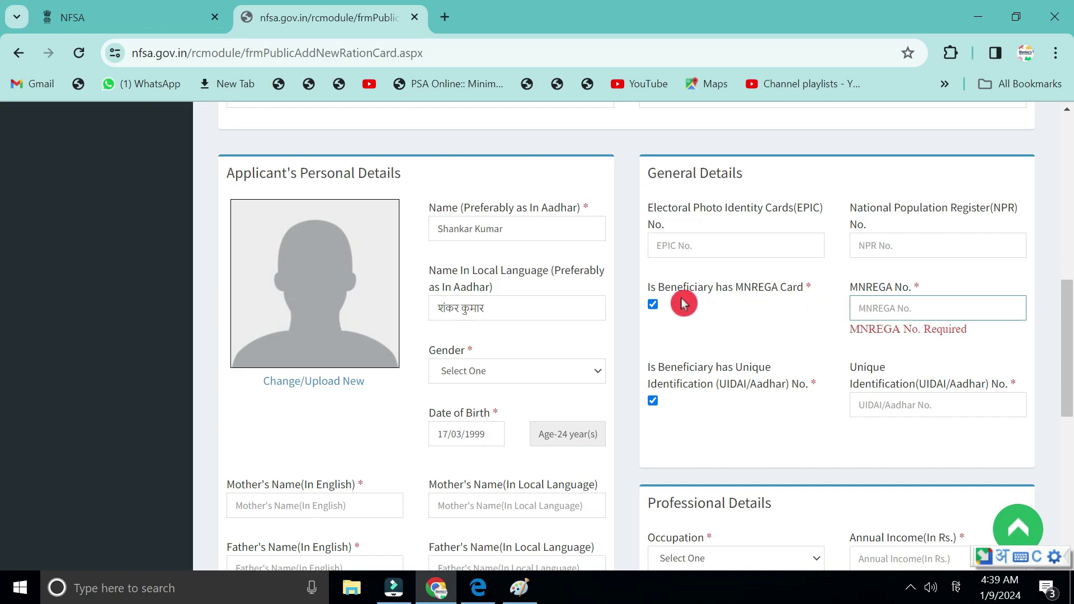
left_click(654, 306)
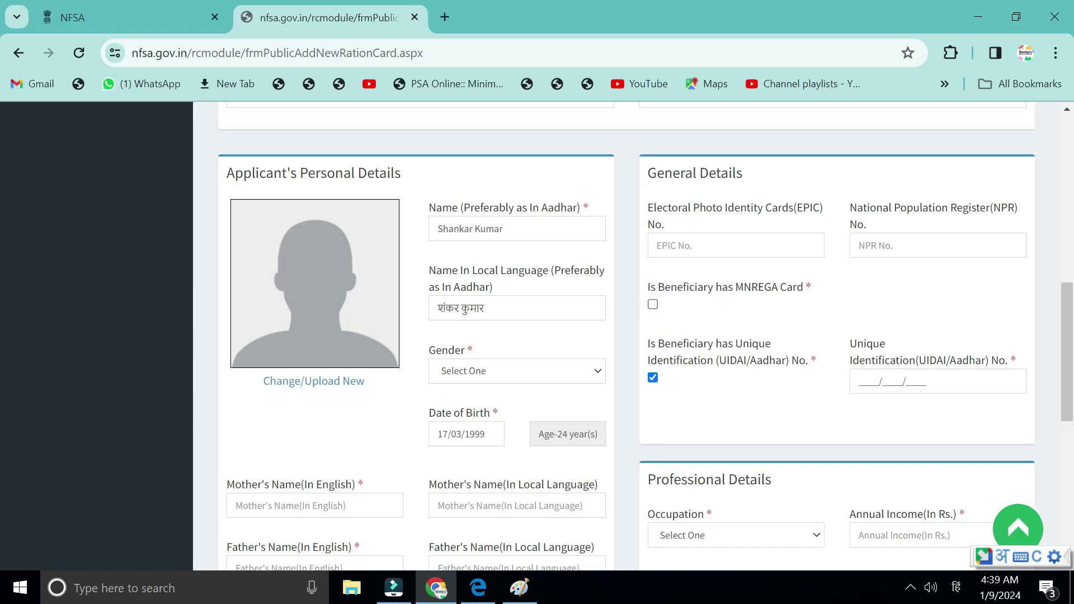
scroll(868, 392, "down", 3)
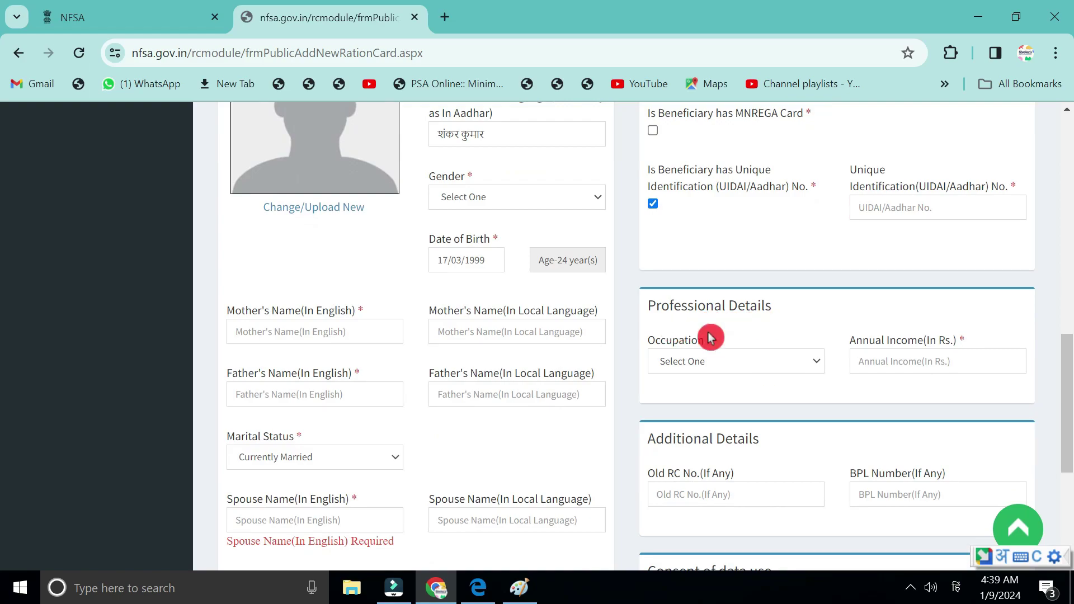
Set occupation to SECURITY OR WATCHMAN and enter the annual income.
left_click(685, 367)
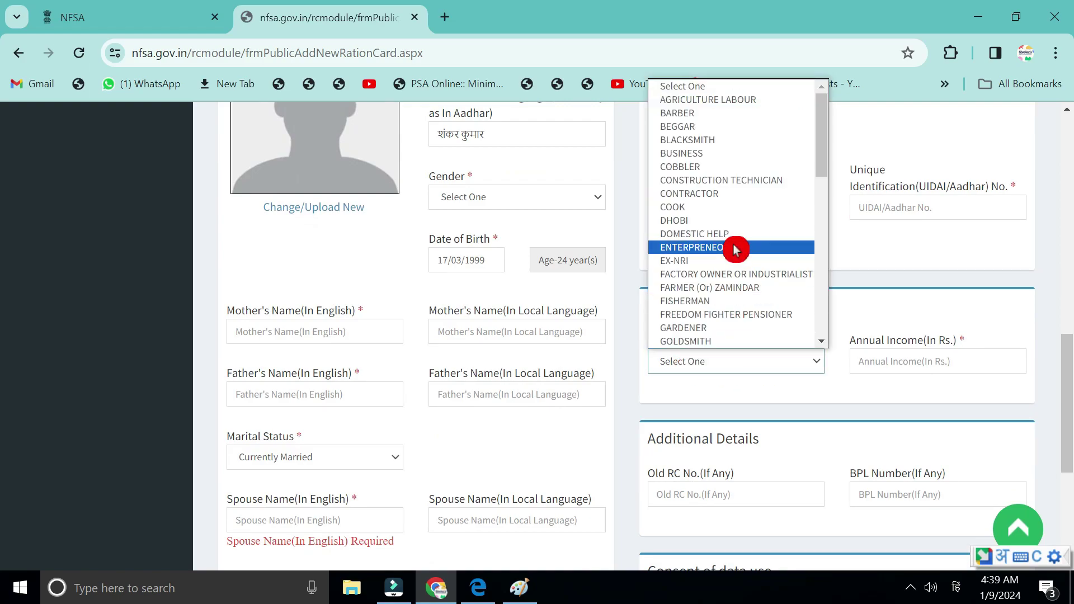
scroll(734, 250, "down", 2)
scroll(735, 250, "down", 4)
left_click(735, 249)
left_click(907, 361)
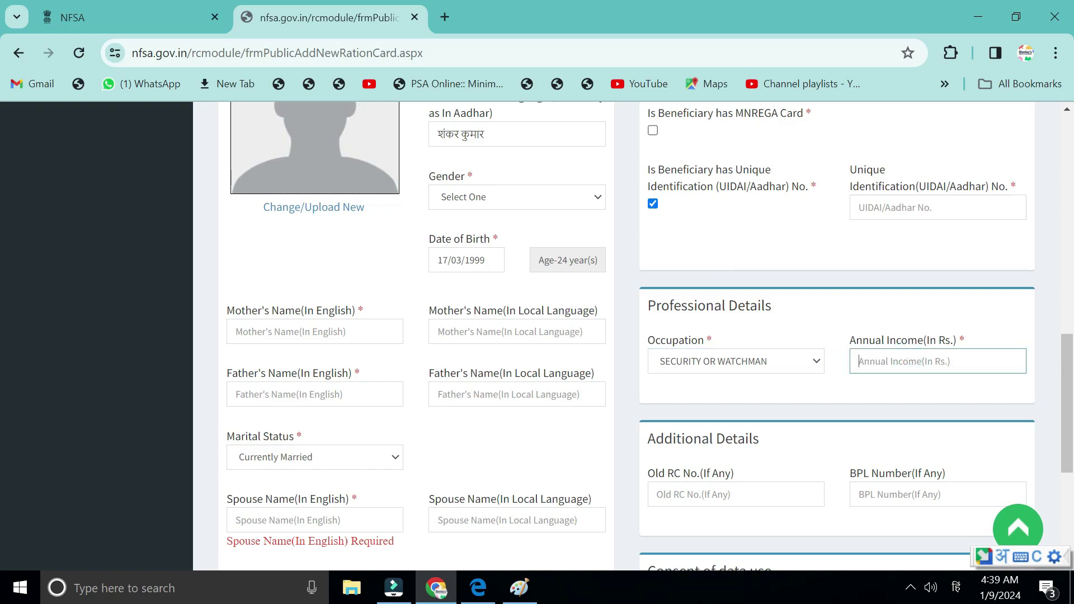
Fill in the old ration card number and BPL number.
scroll(796, 278, "down", 3)
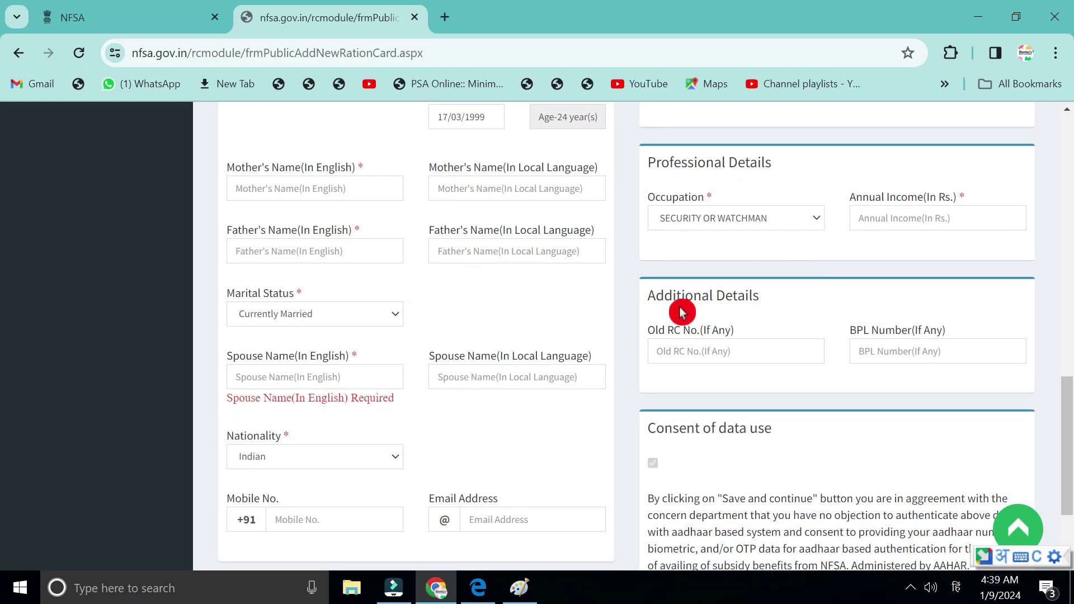
left_click(669, 348)
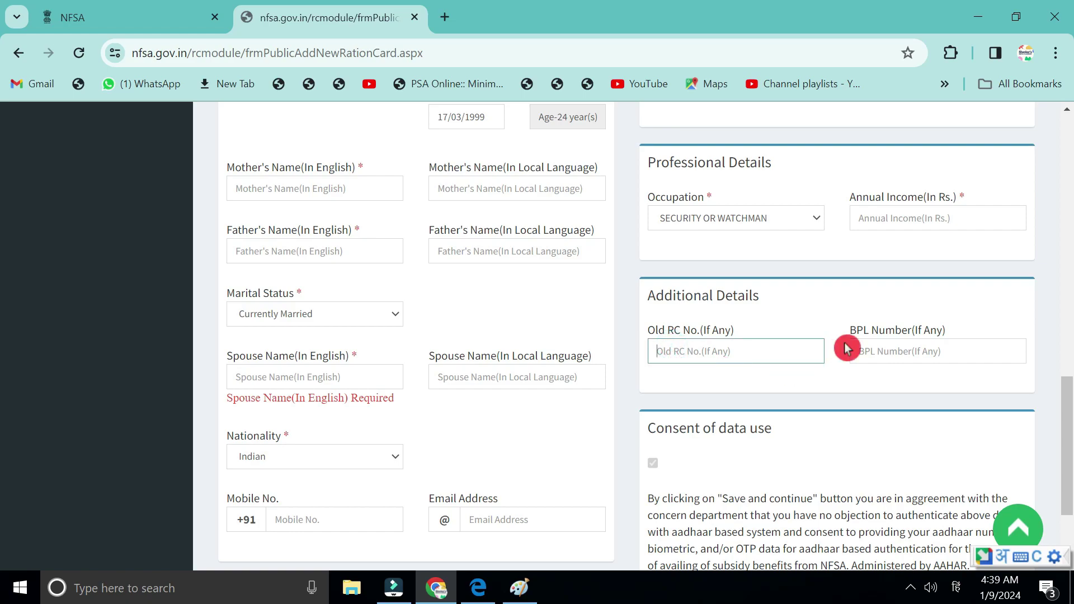
left_click(882, 360)
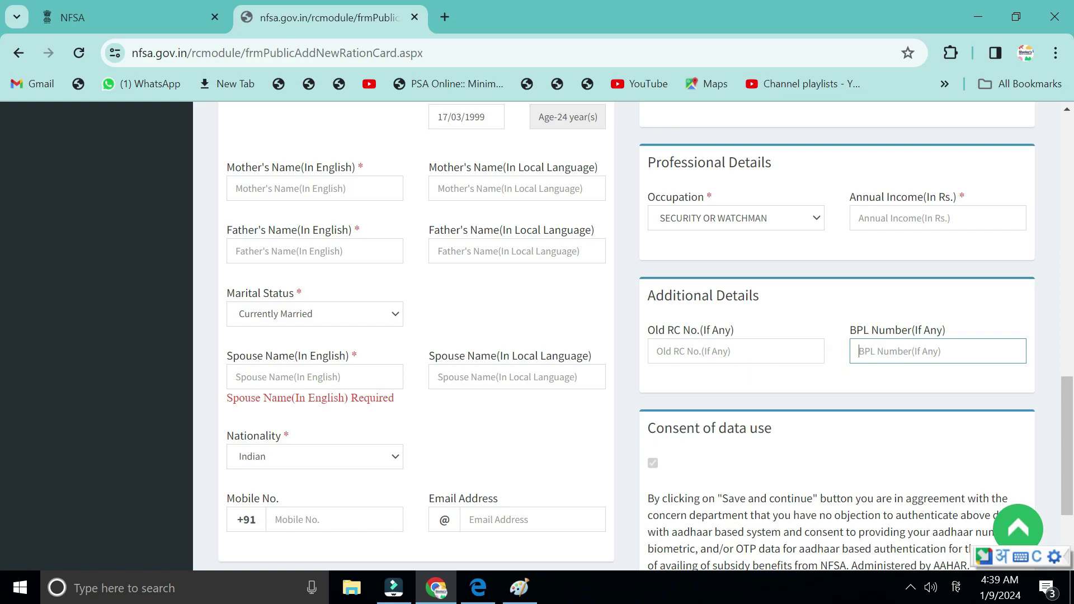
scroll(632, 335, "down", 3)
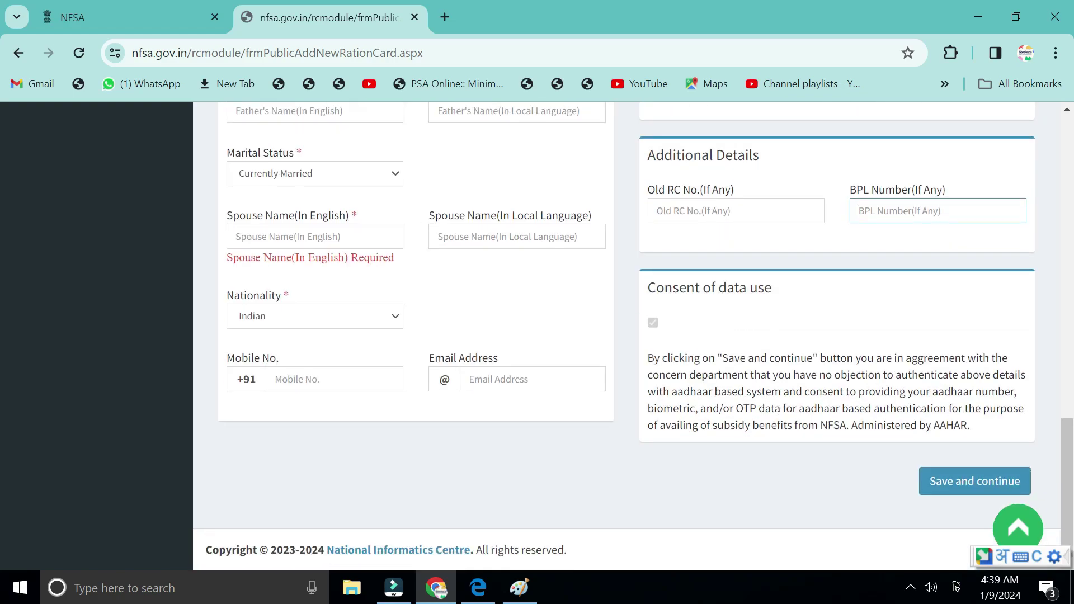
Save the General Details and review the present GONDIA, Gondiya, Bhagwattola address.
left_click(928, 475)
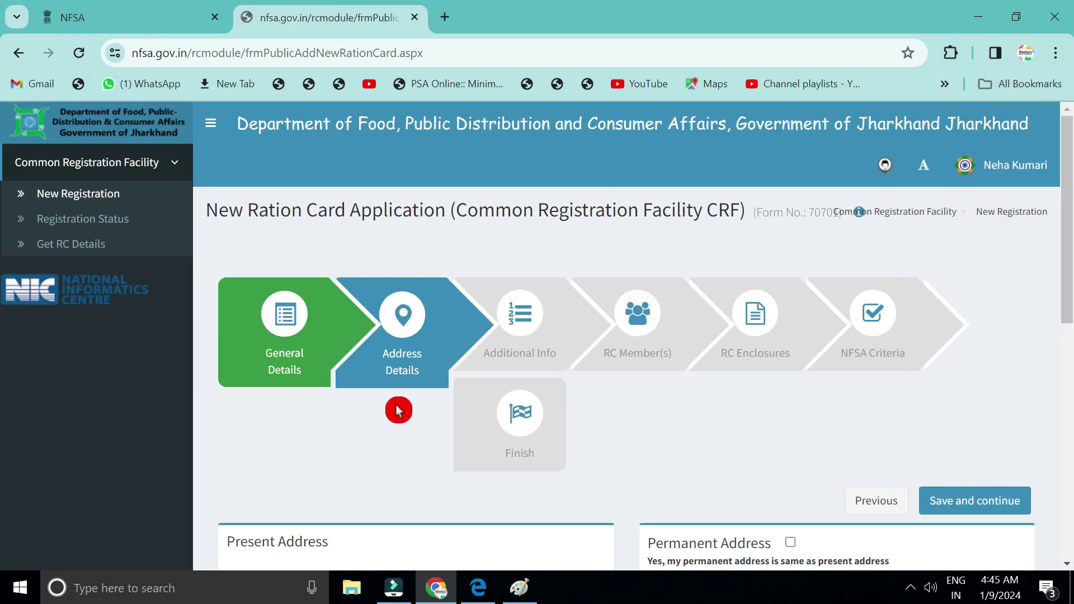
scroll(398, 410, "down", 3)
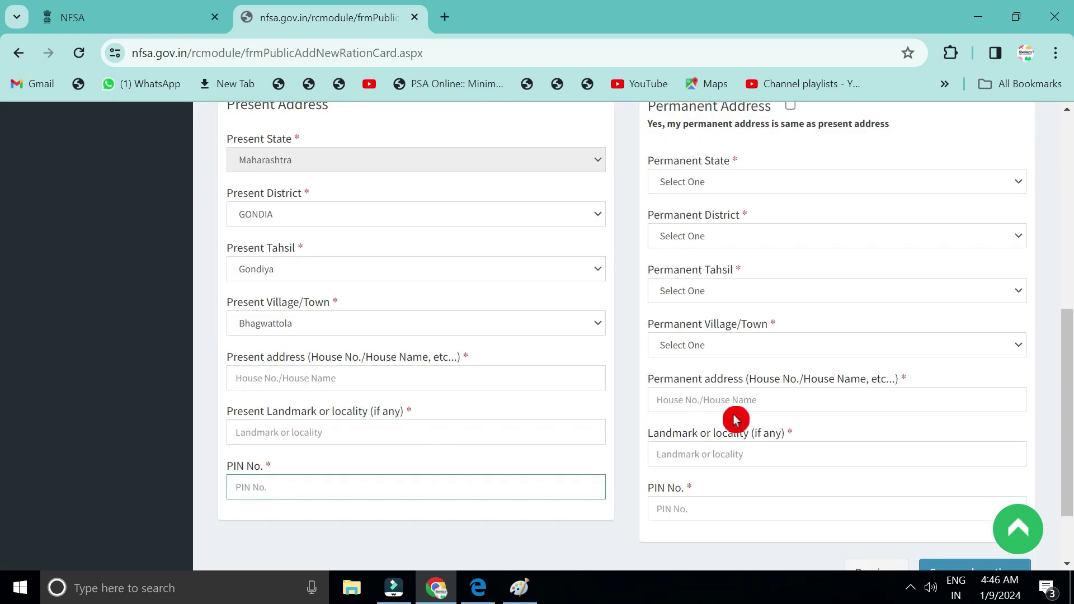
scroll(736, 419, "up", 2)
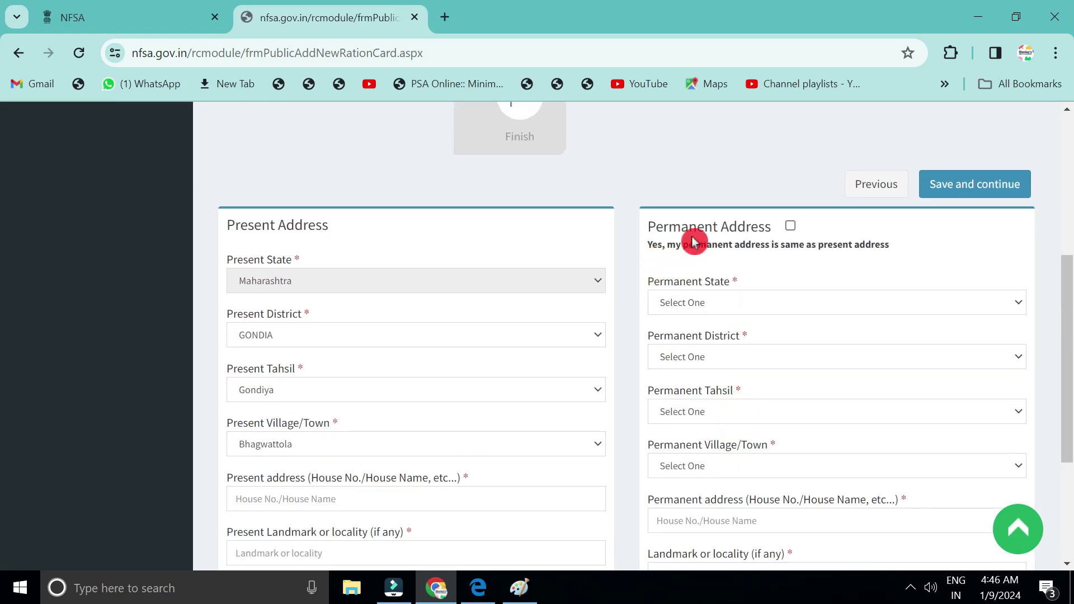
scroll(750, 429, "down", 2)
scroll(750, 430, "up", 2)
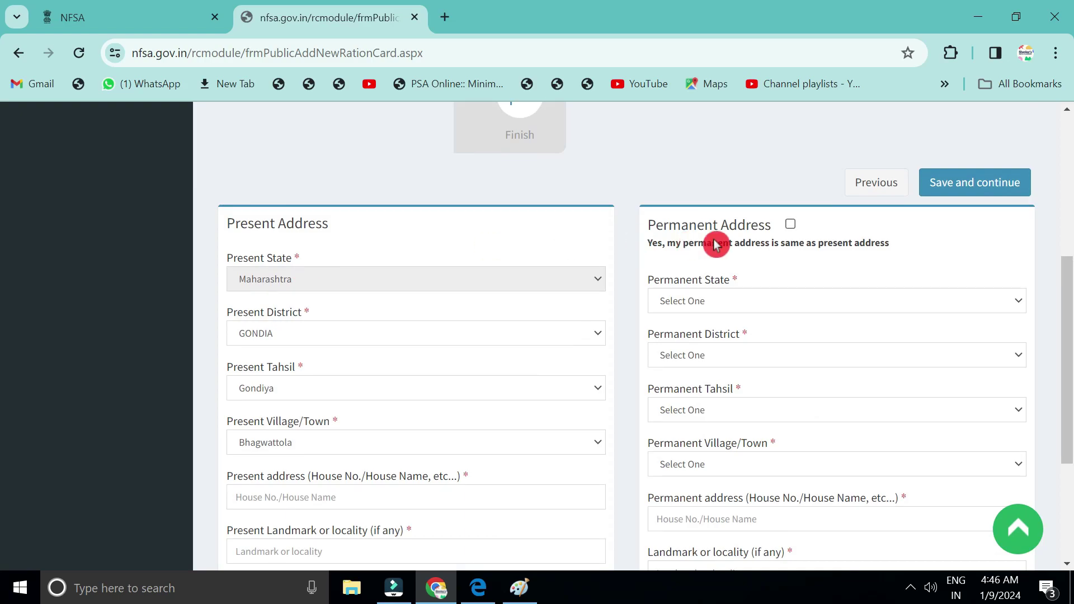
Make the permanent address same as present and save the address details.
left_click(794, 229)
scroll(562, 371, "down", 1)
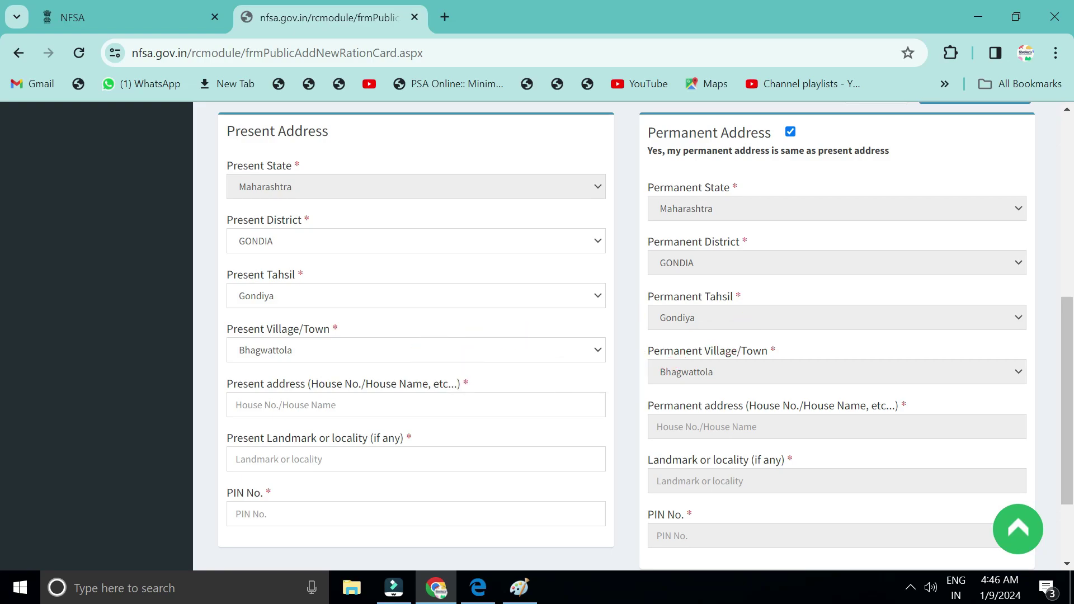
scroll(909, 455, "down", 2)
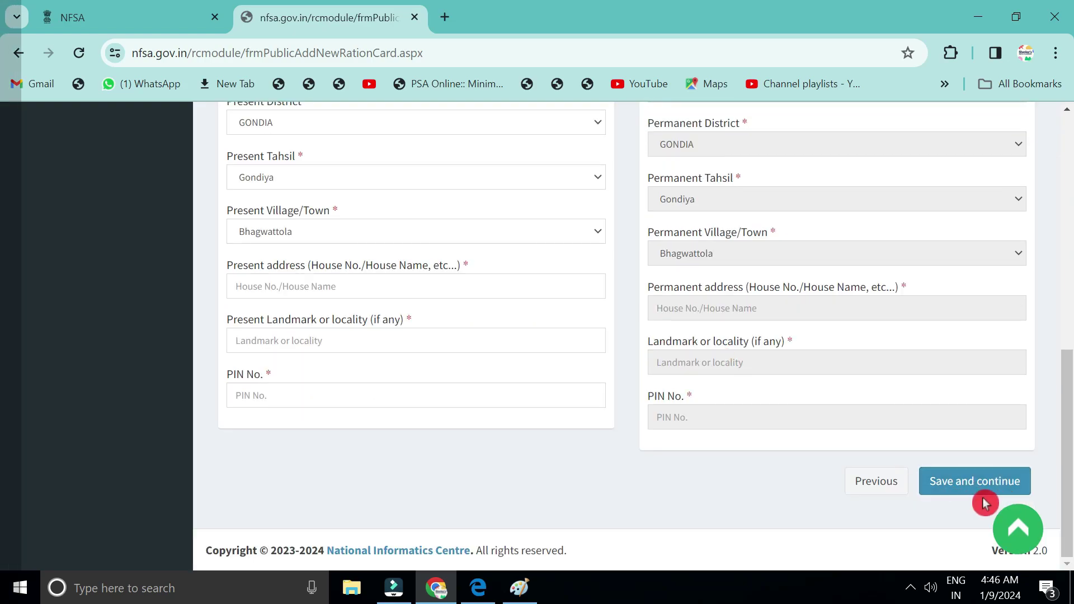
left_click(984, 495)
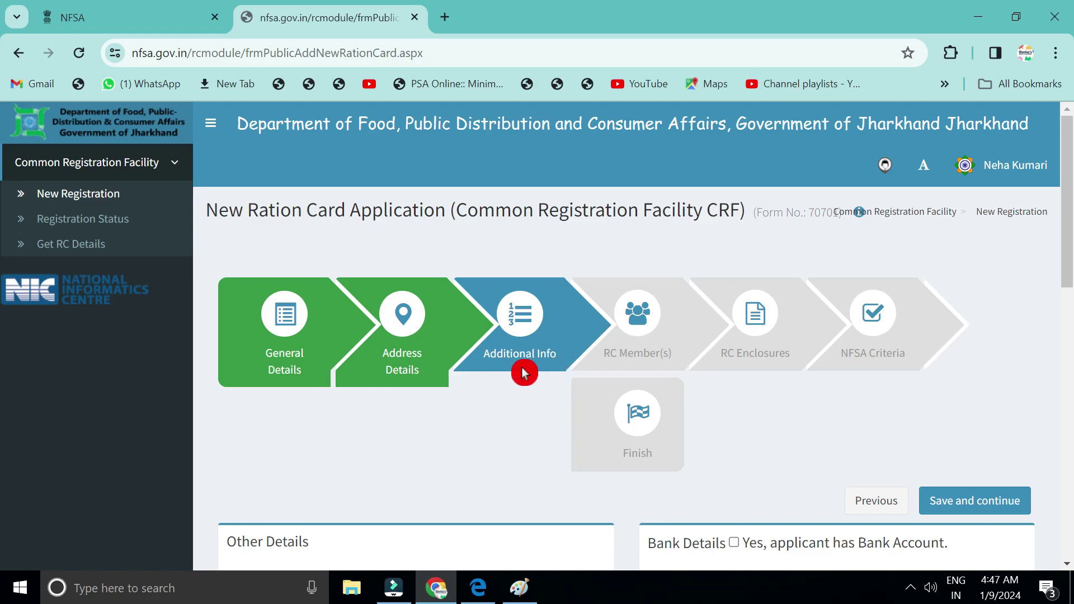
Set the Caste Category to GENERAL on the Additional Info step.
scroll(528, 484, "down", 4)
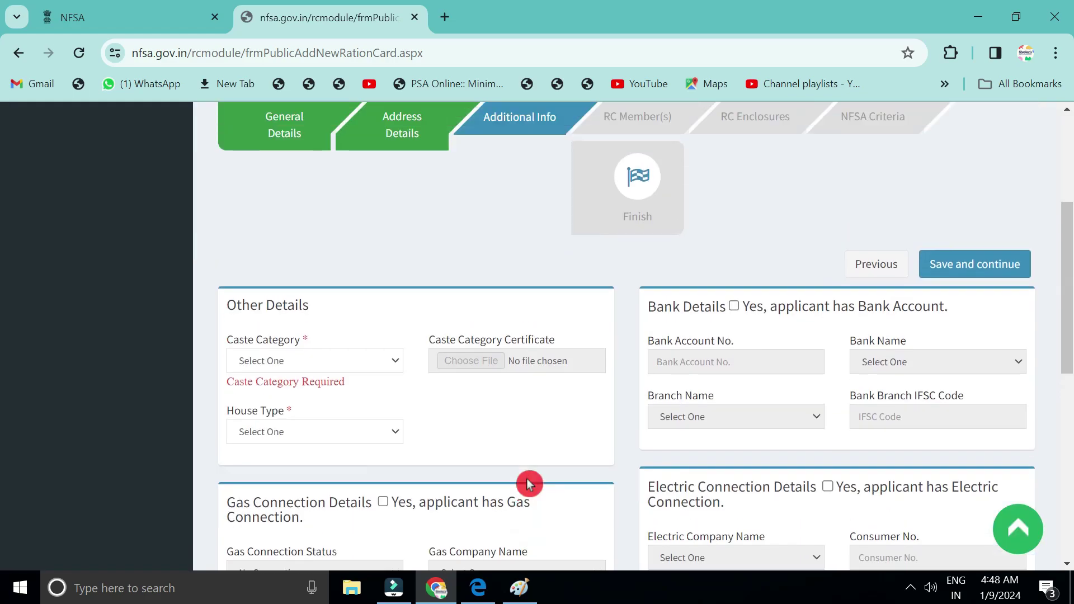
scroll(529, 483, "up", 1)
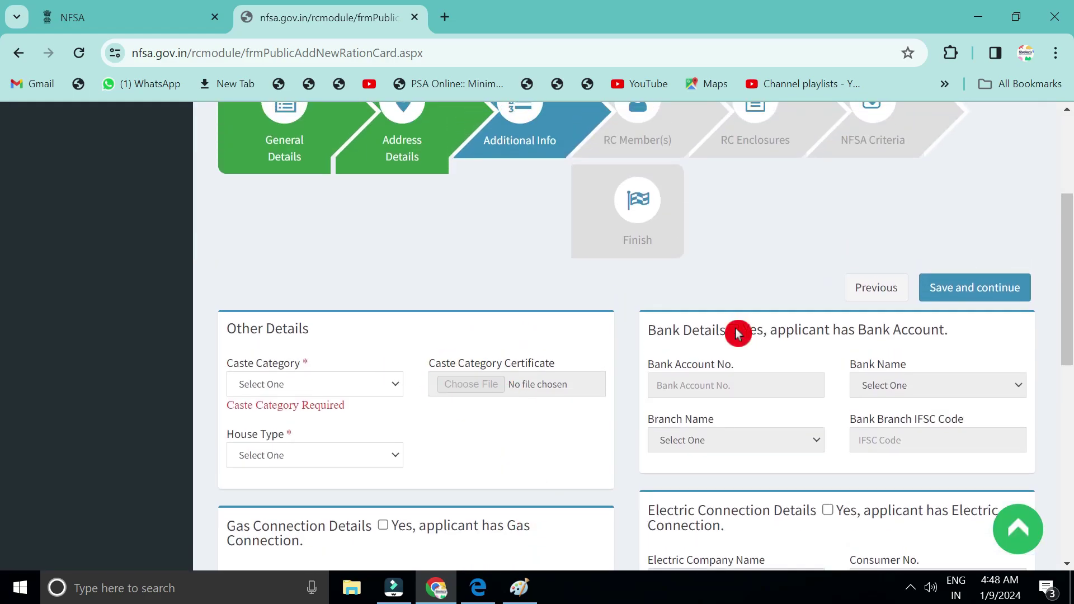
scroll(808, 426, "down", 4)
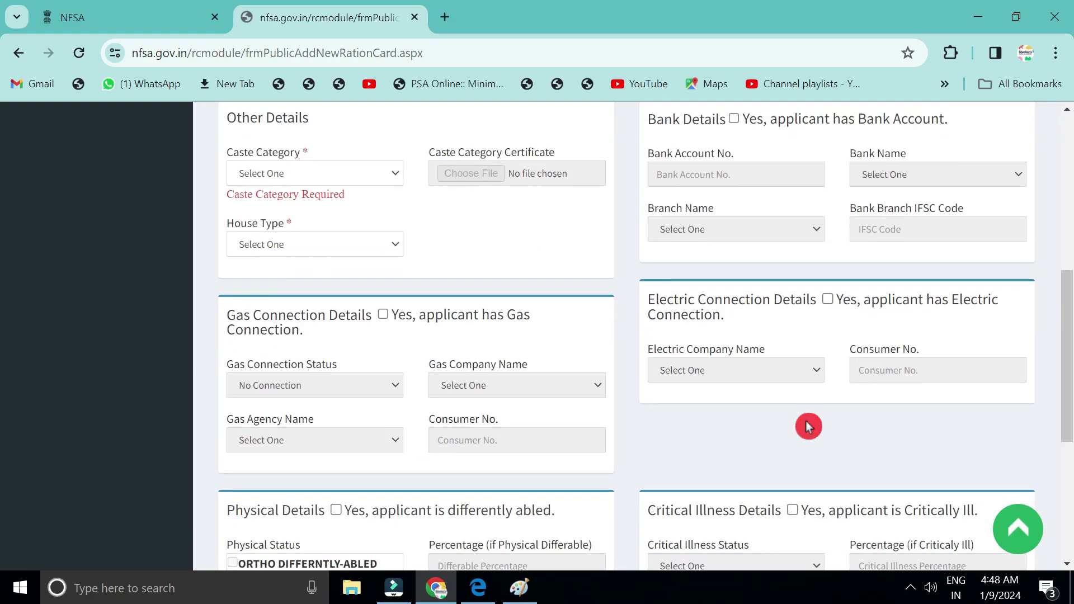
scroll(809, 426, "up", 1)
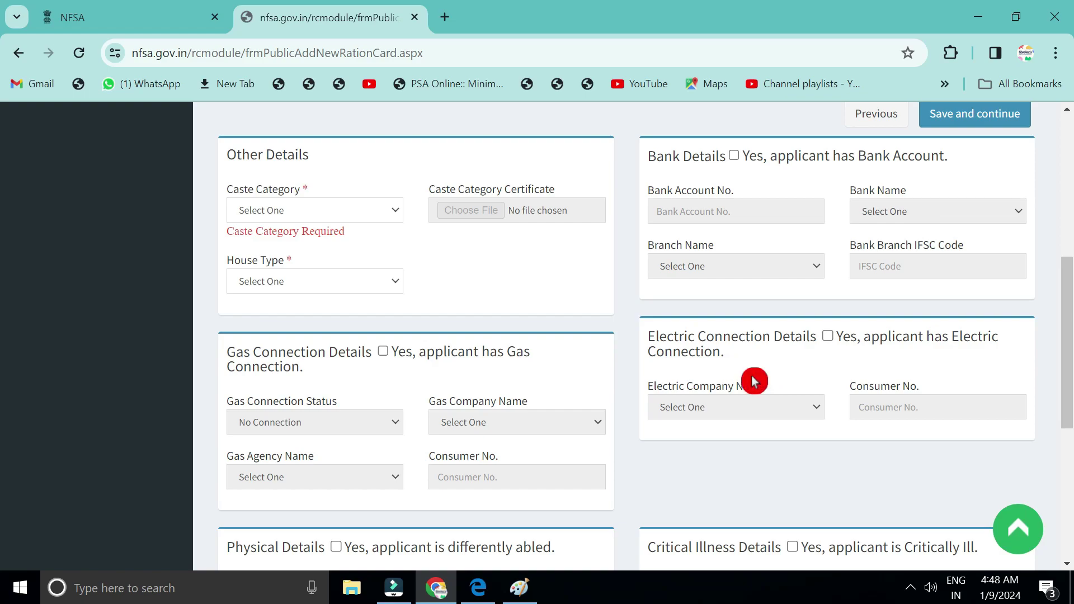
scroll(754, 381, "up", 3)
left_click(232, 375)
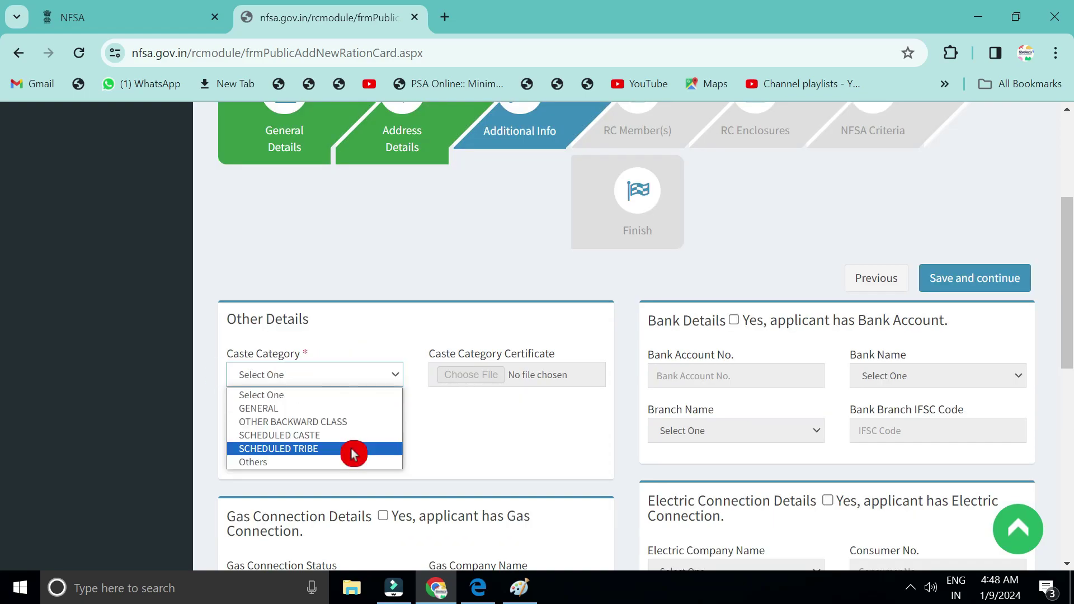
left_click(284, 416)
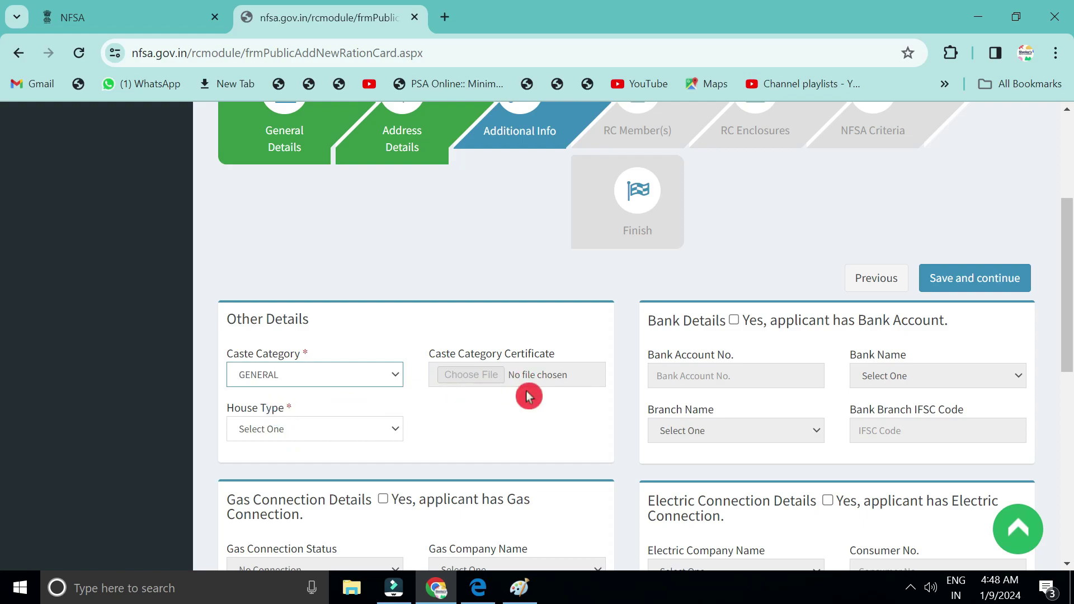
left_click(327, 373)
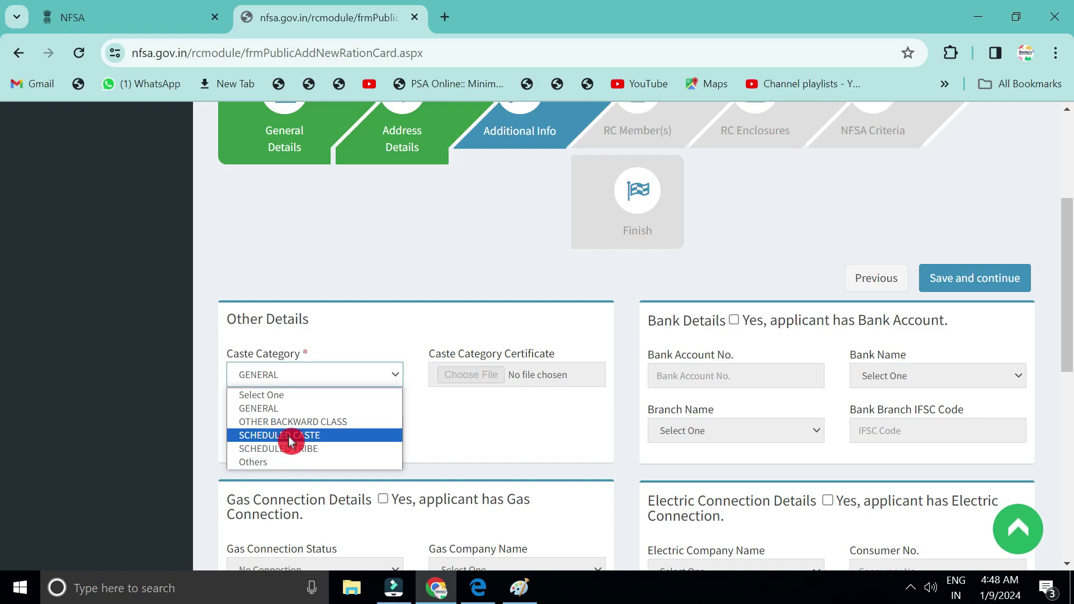
Set House Type to Own Kaccha House and mark that the applicant has a bank account.
scroll(392, 391, "down", 2)
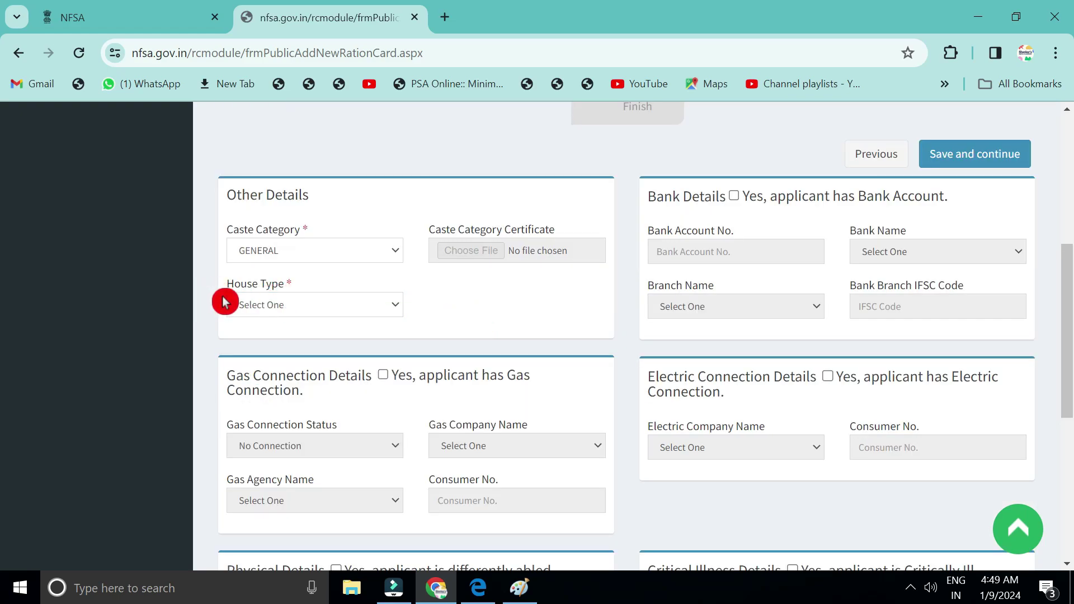
left_click(265, 313)
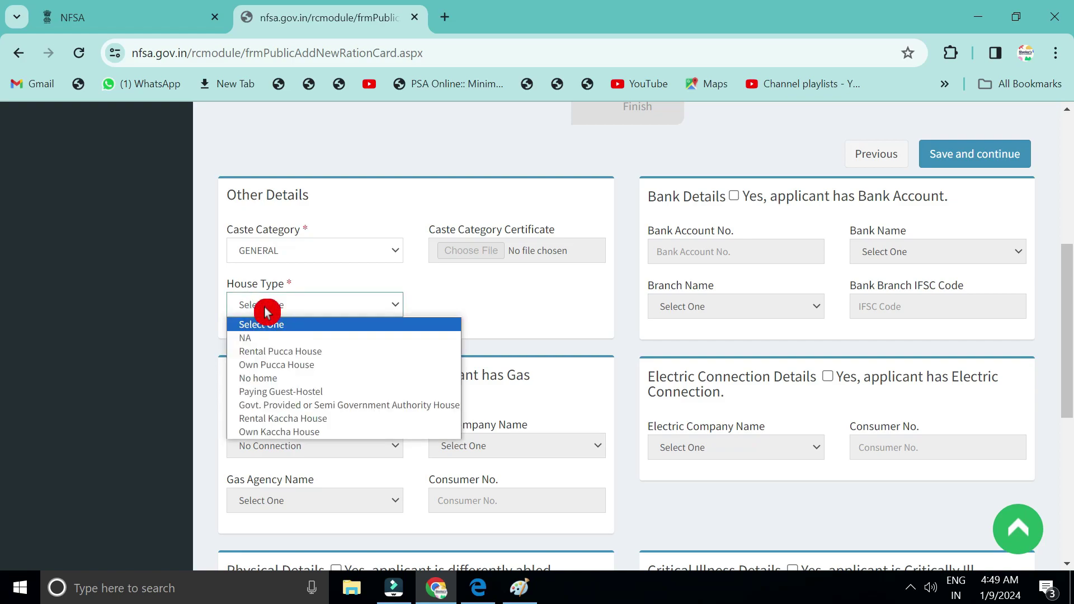
left_click(279, 432)
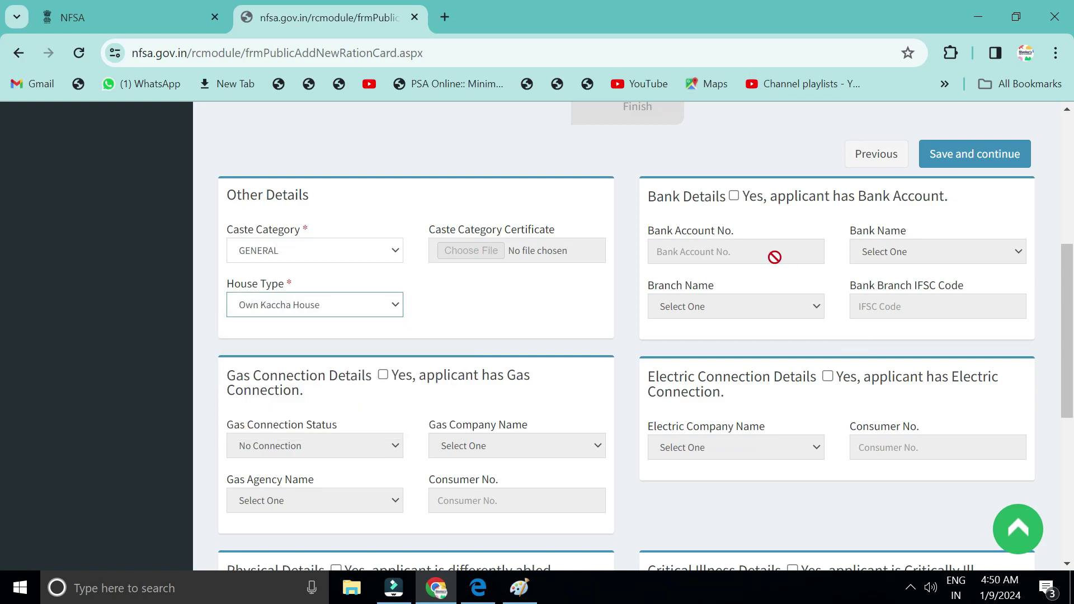
left_click(735, 198)
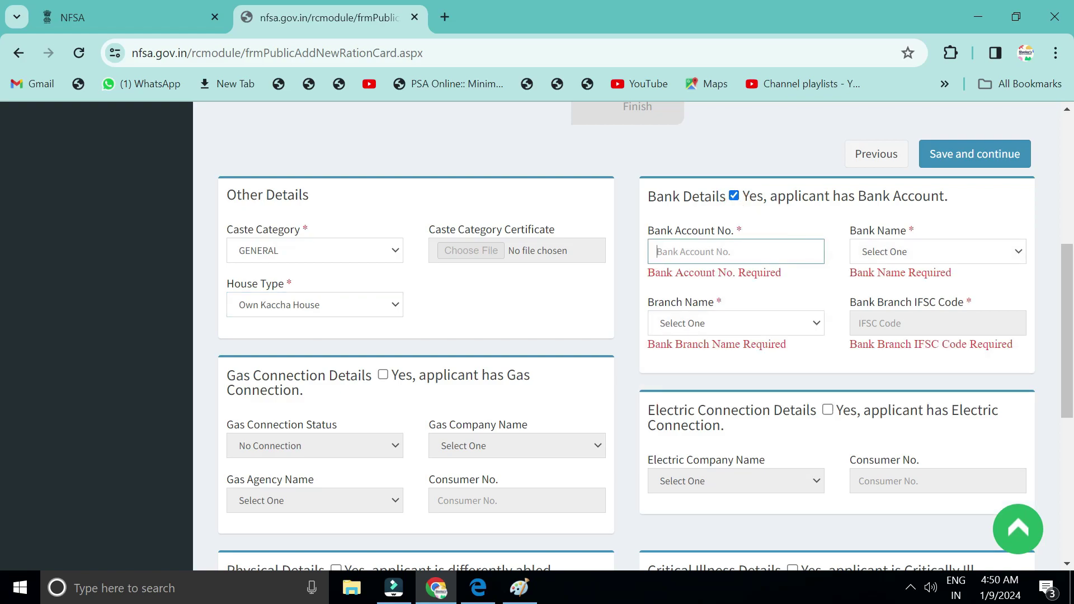
Choose AHMEDNAGAR SHAHAR SAHKARI BANK and its branch so IFSC SVCB0008004 fills in.
left_click(951, 251)
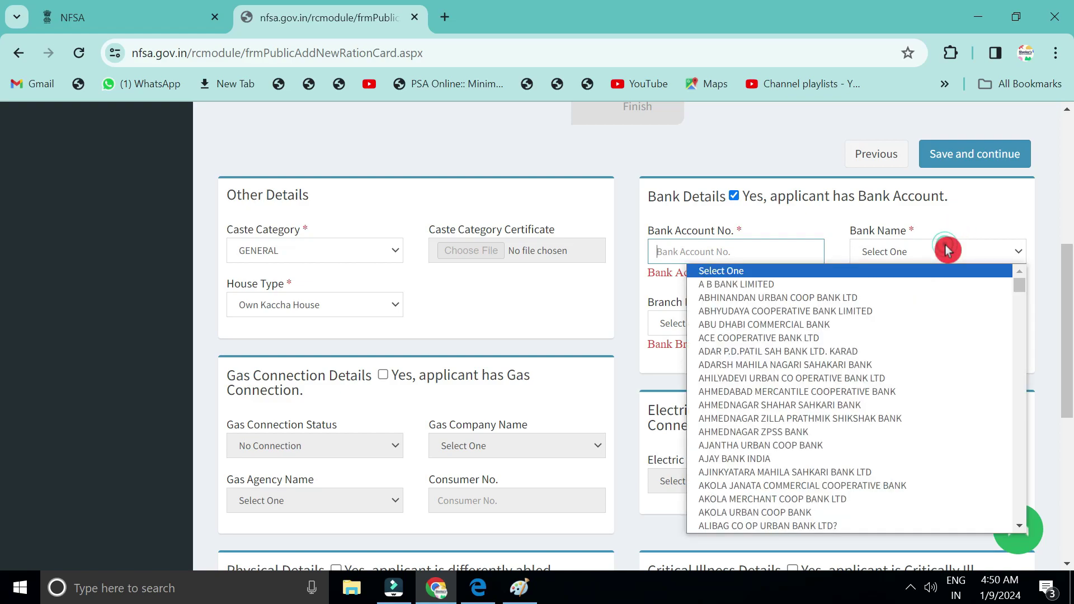
left_click(827, 412)
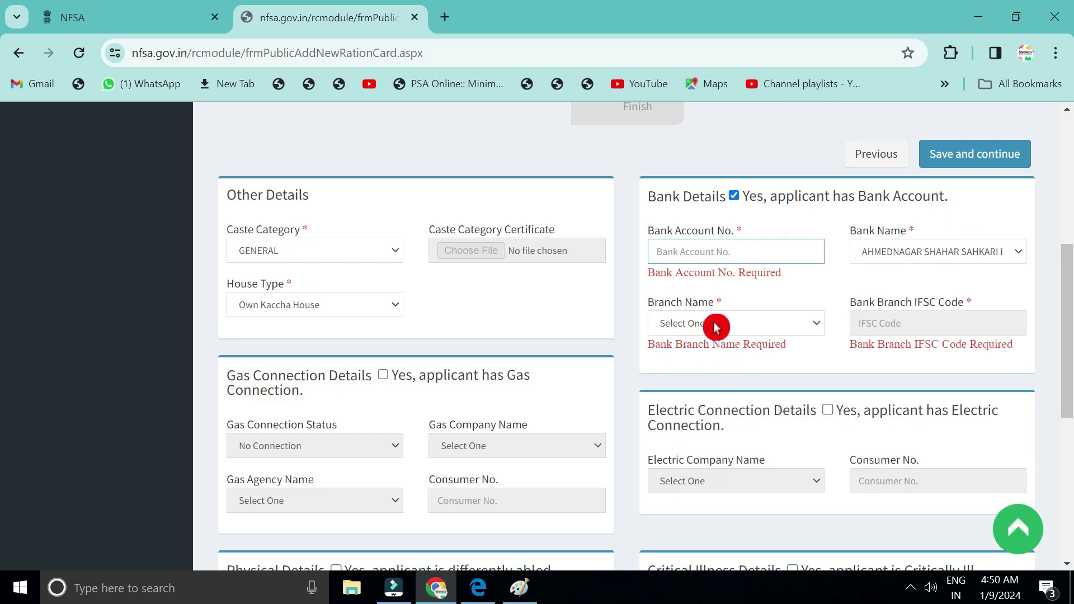
left_click(715, 323)
left_click(551, 238)
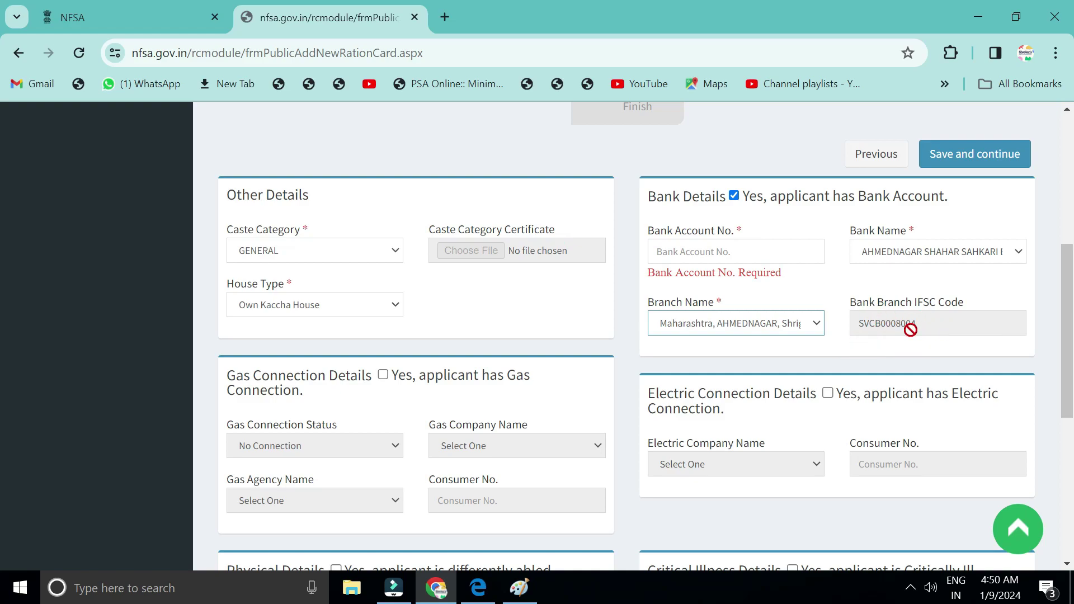
scroll(371, 436, "down", 1)
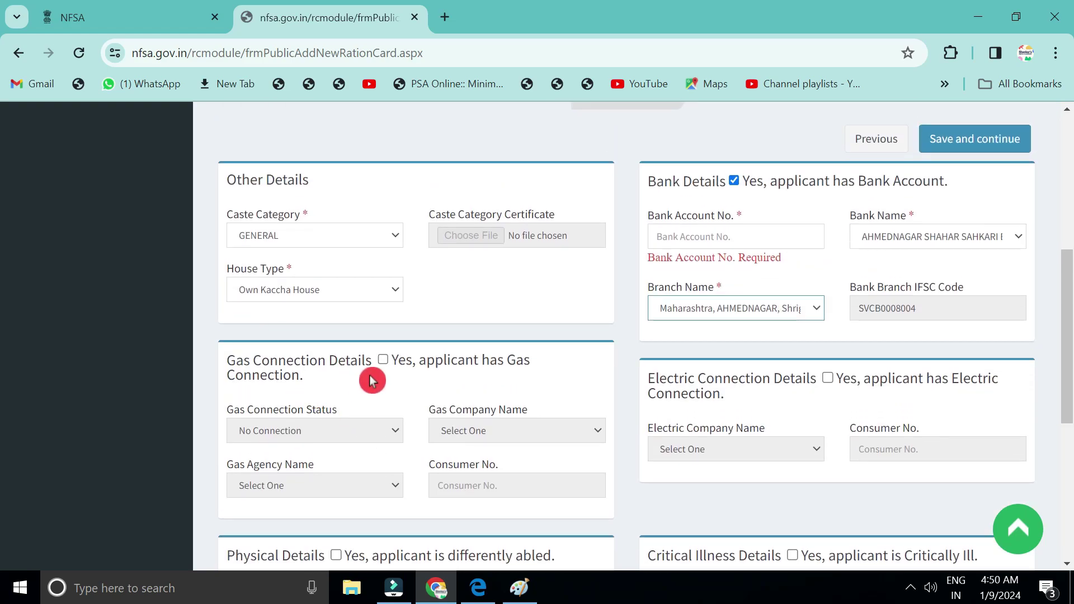
Fill in gas connection details with company GE Oil, then untick the gas connection.
left_click(383, 364)
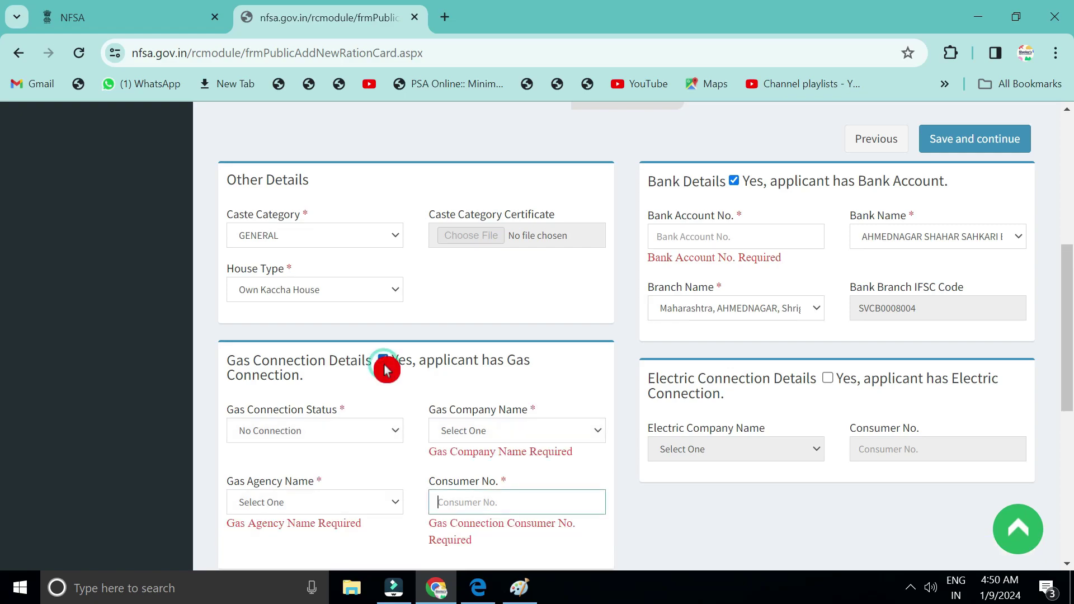
left_click(308, 436)
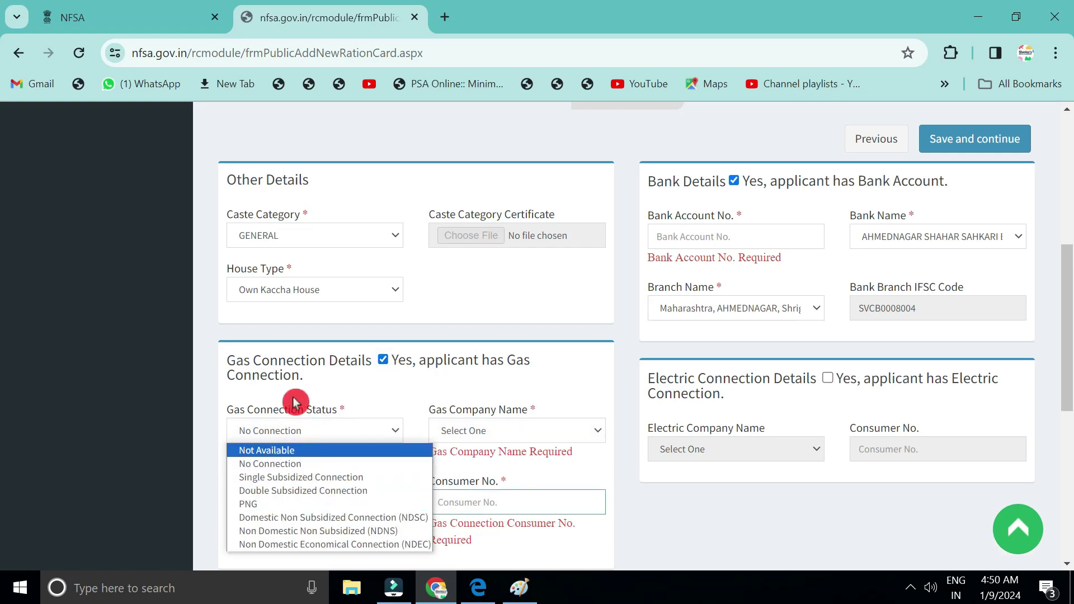
left_click(295, 402)
left_click(508, 436)
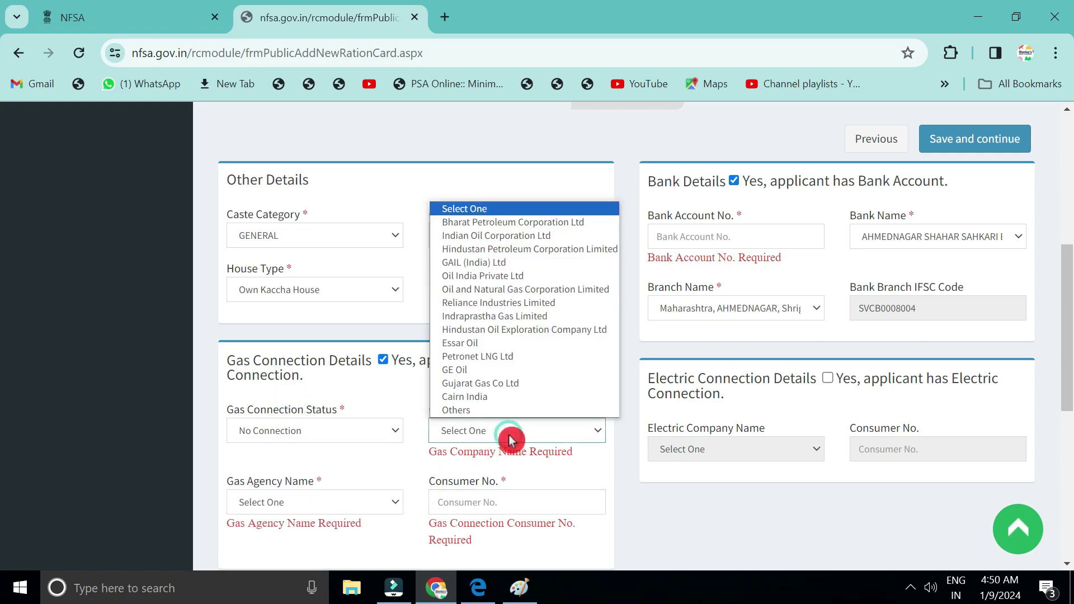
left_click(494, 370)
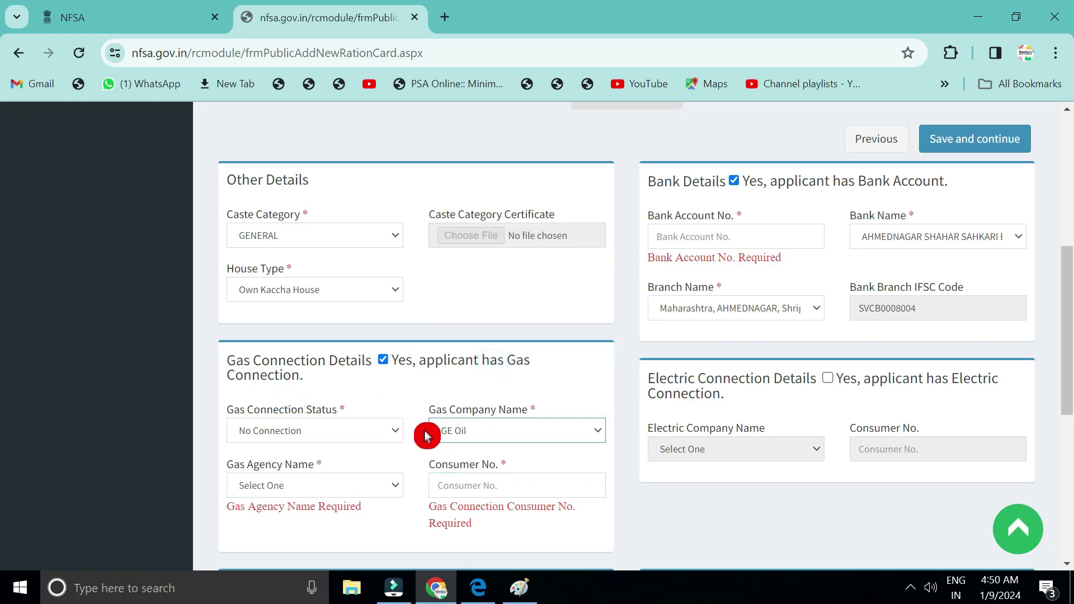
scroll(426, 435, "down", 1)
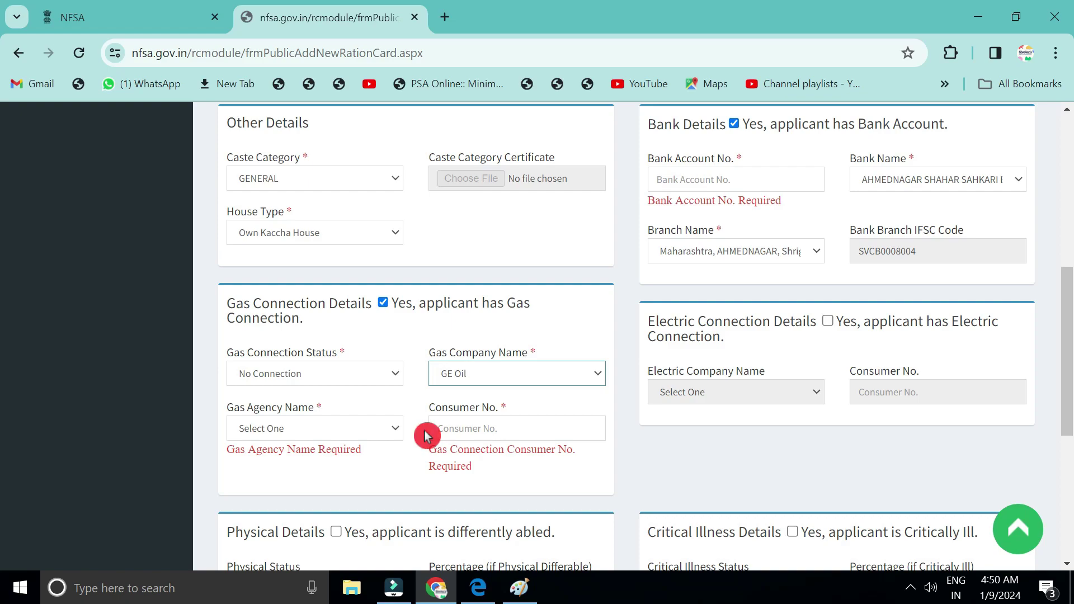
left_click(383, 305)
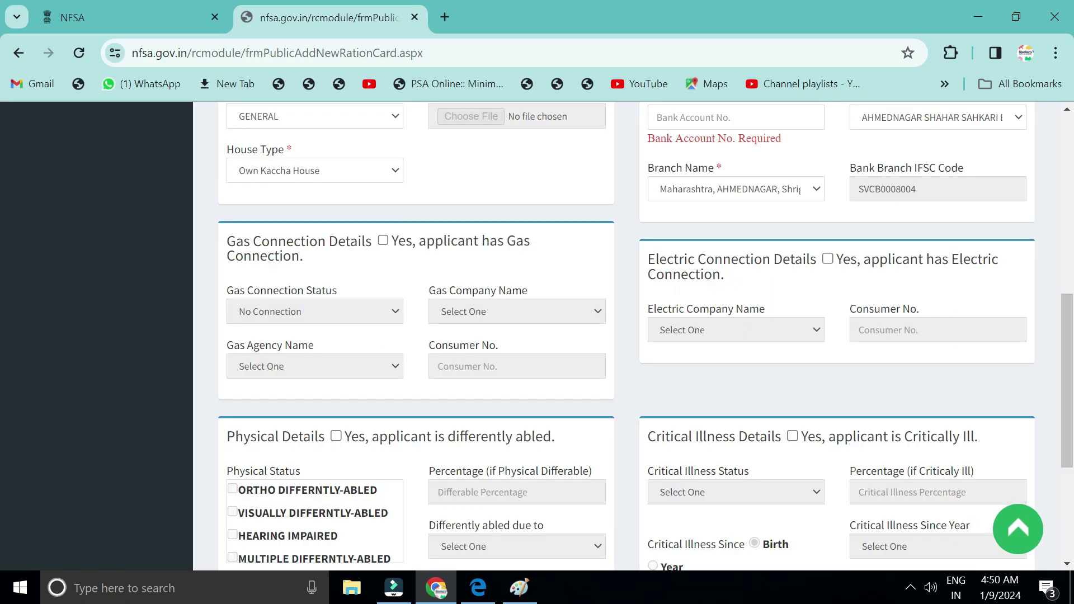
left_click(828, 261)
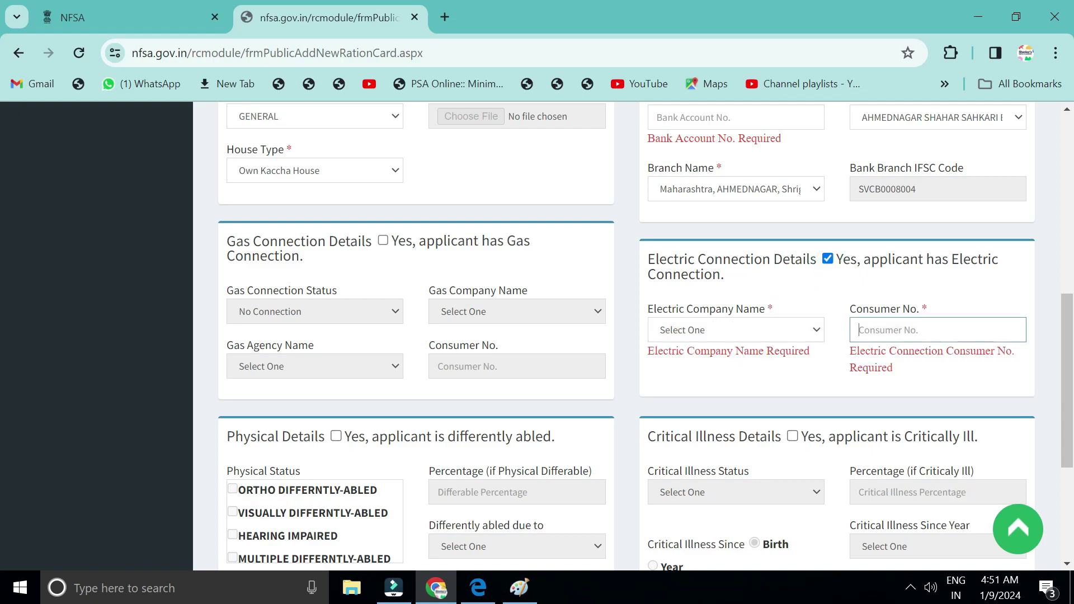
left_click(760, 330)
left_click(759, 333)
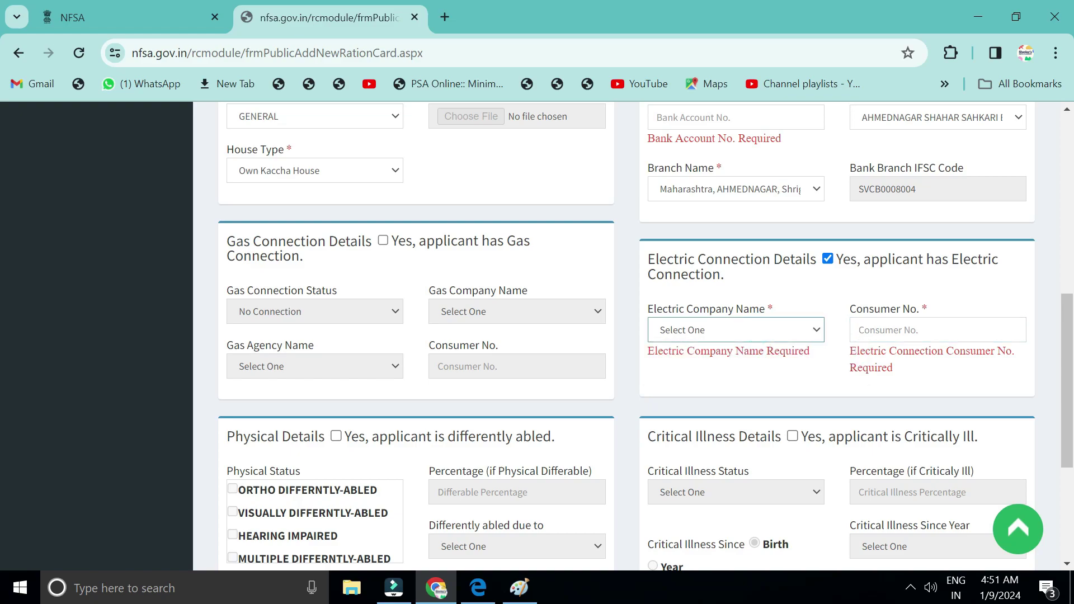
left_click(828, 260)
scroll(535, 421, "down", 3)
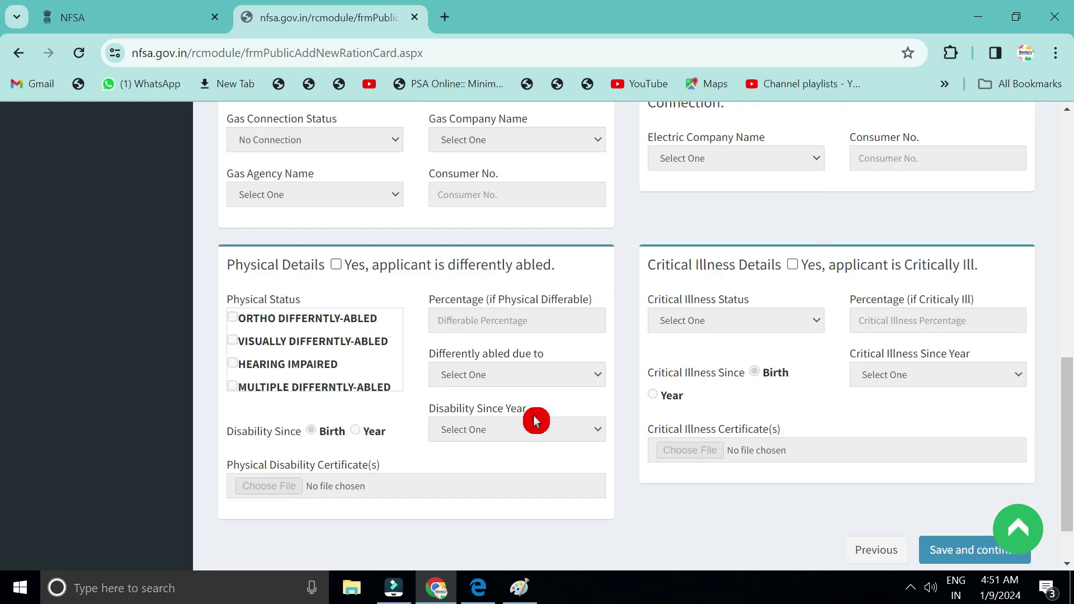
left_click(337, 267)
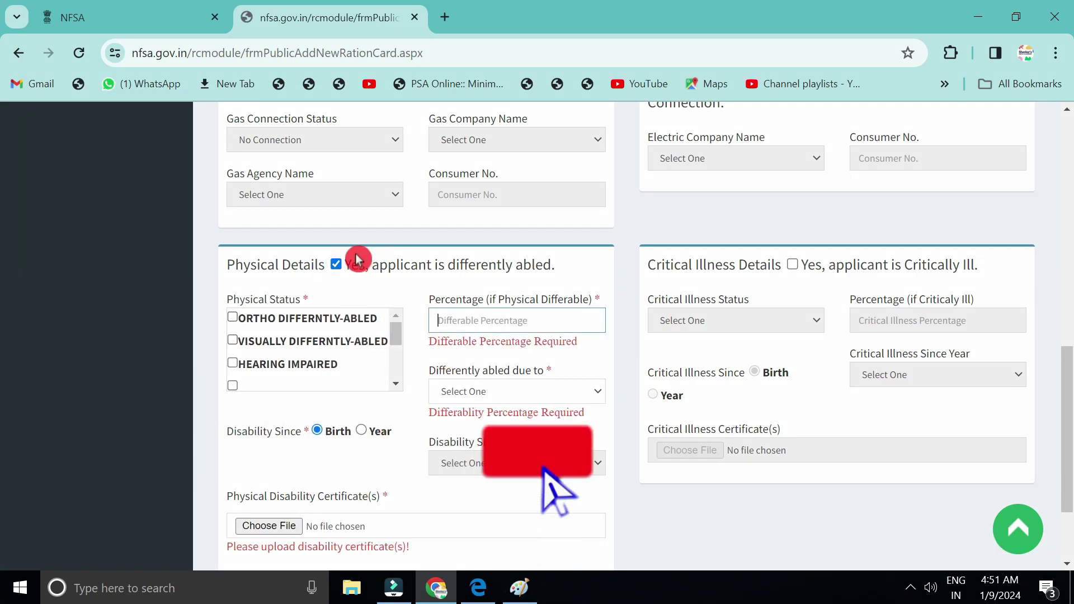
left_click(337, 269)
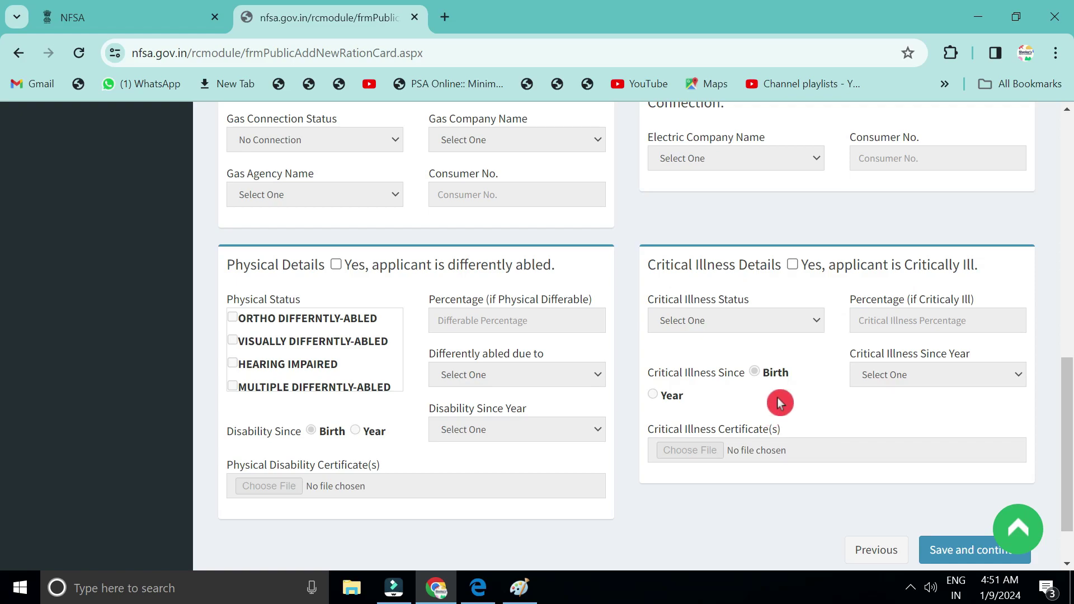
left_click(792, 264)
left_click(718, 320)
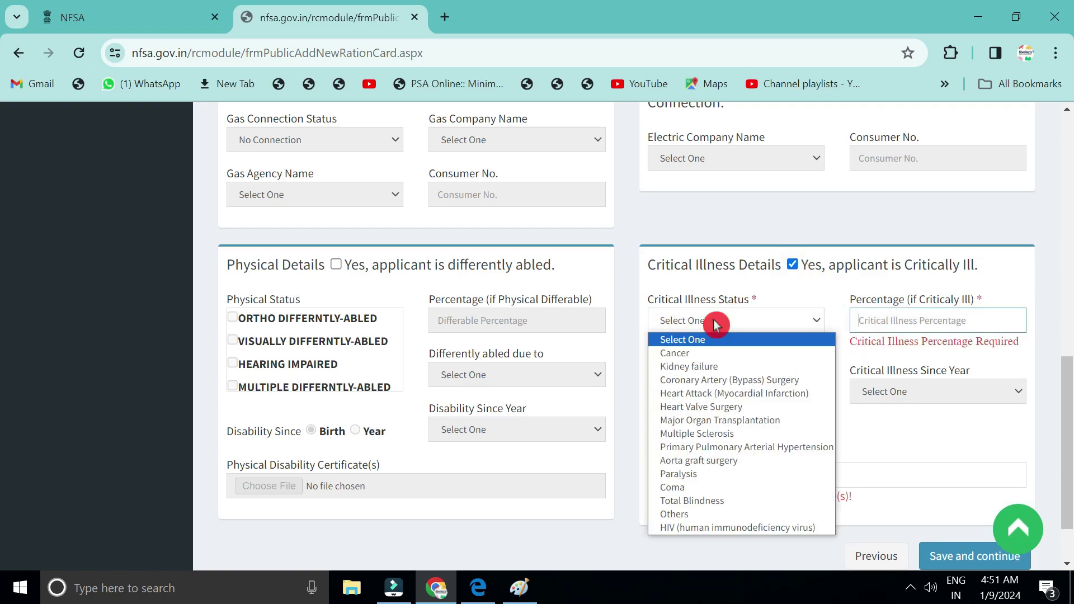
left_click(689, 446)
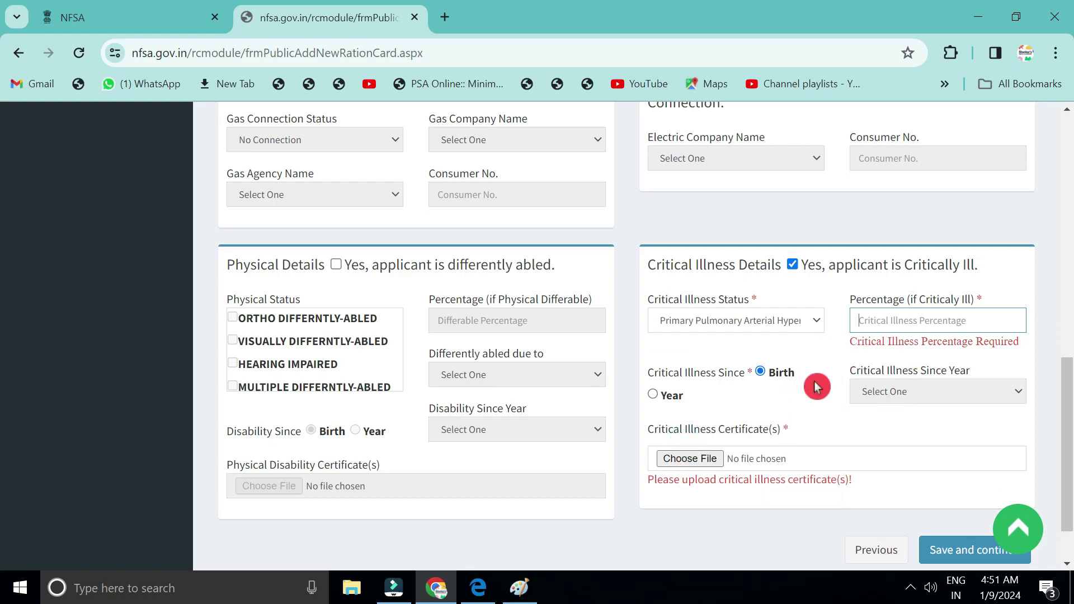
left_click(997, 571)
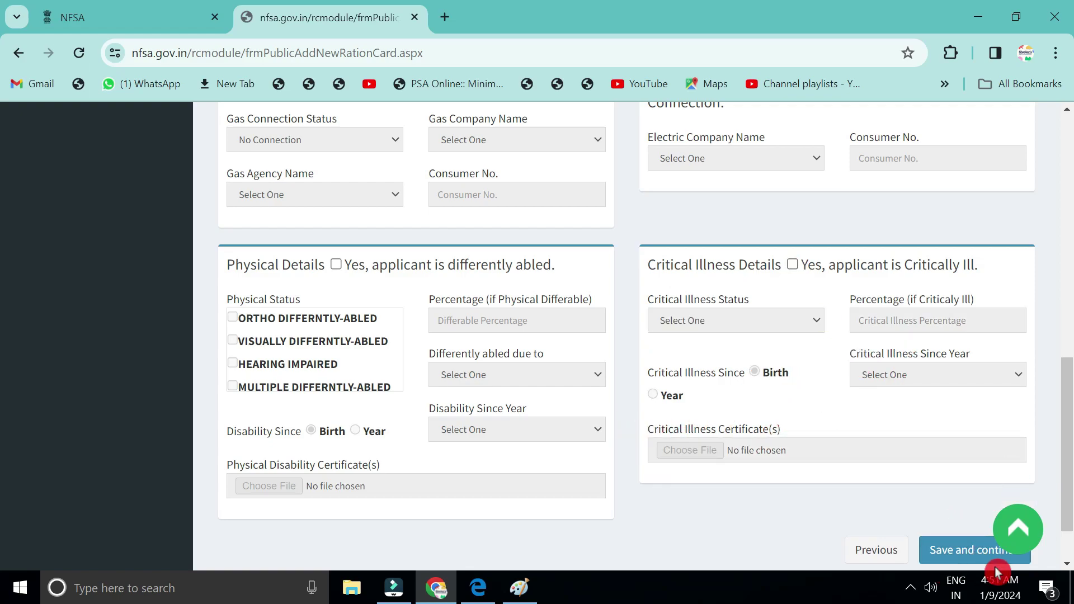
scroll(976, 565, "down", 2)
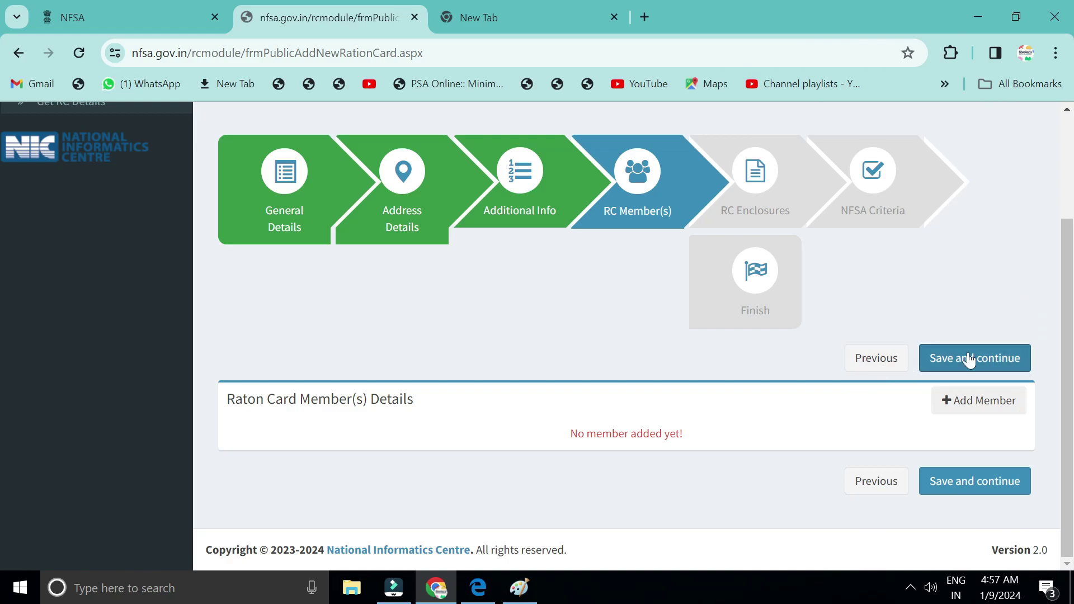
Save the RC Member(s) step with no members and continue to RC Enclosures.
left_click(615, 431)
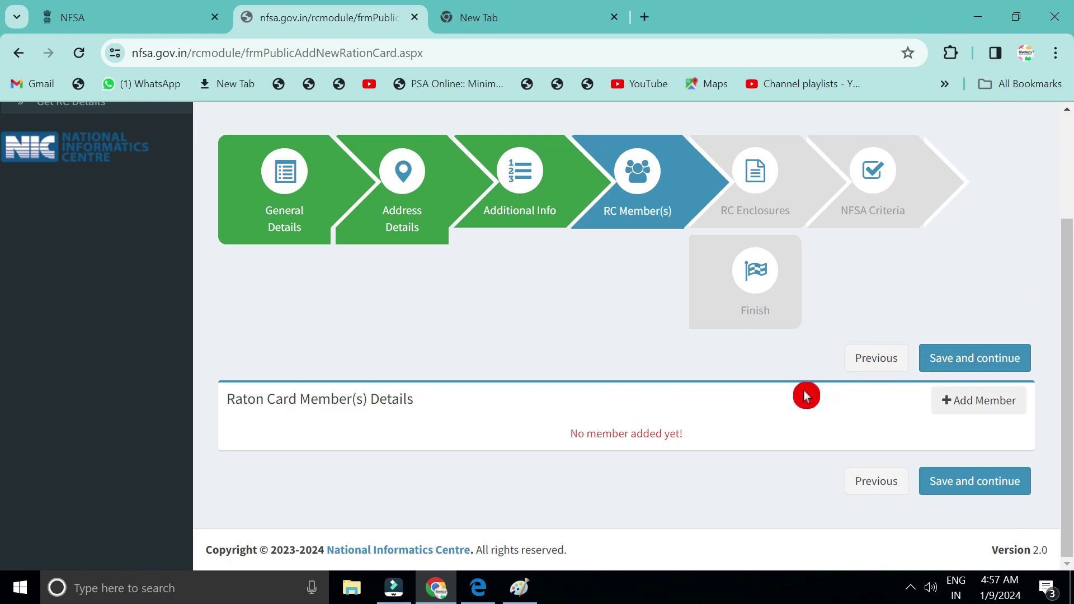
left_click(973, 492)
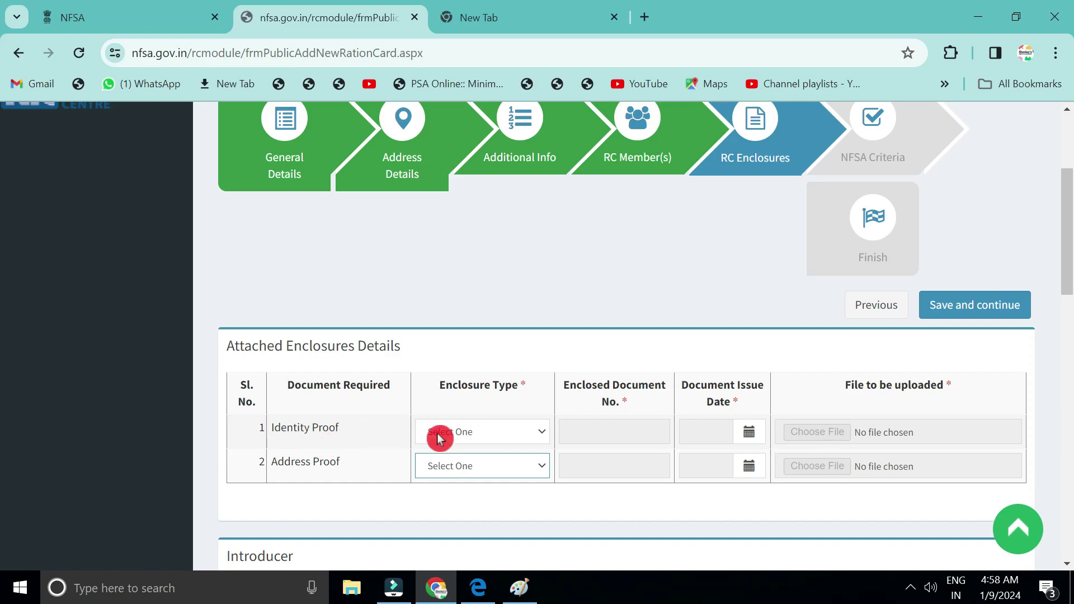
Check the identity proof document types, closing the list without choosing one.
left_click(502, 435)
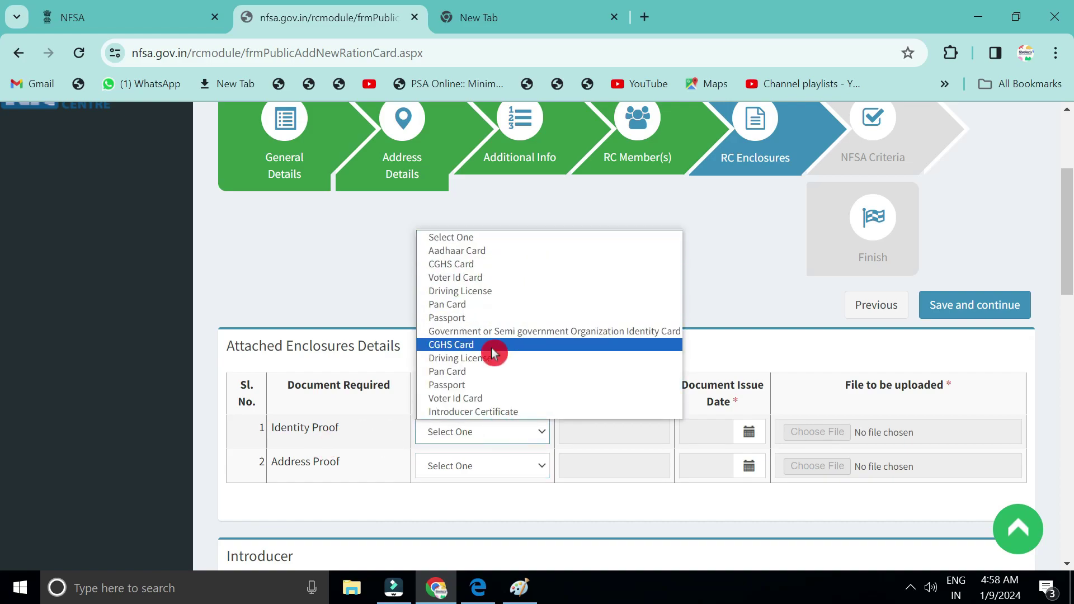
left_click(384, 298)
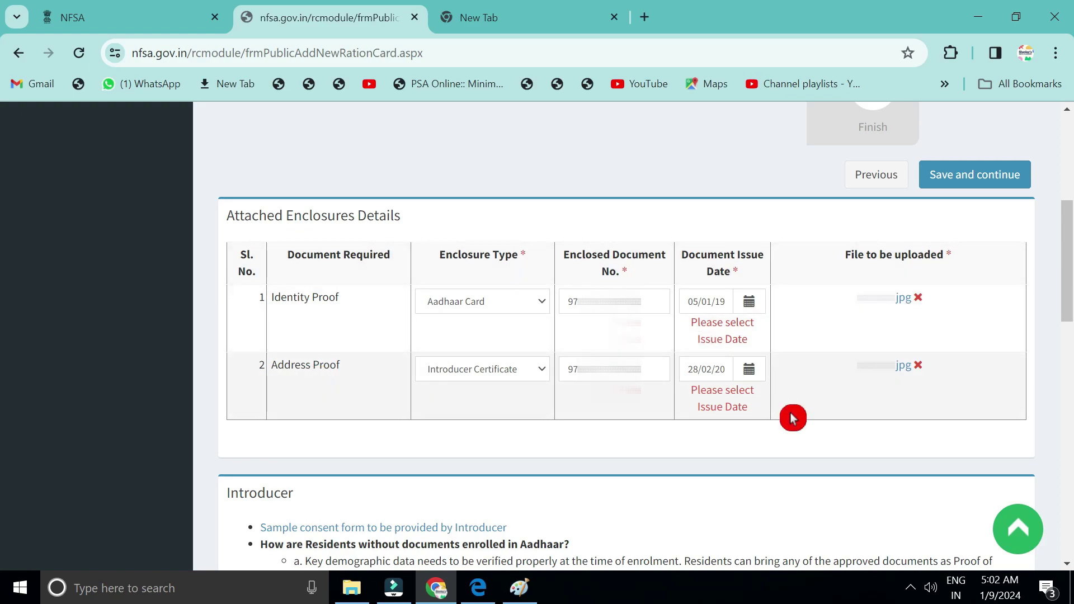
scroll(792, 418, "down", 10)
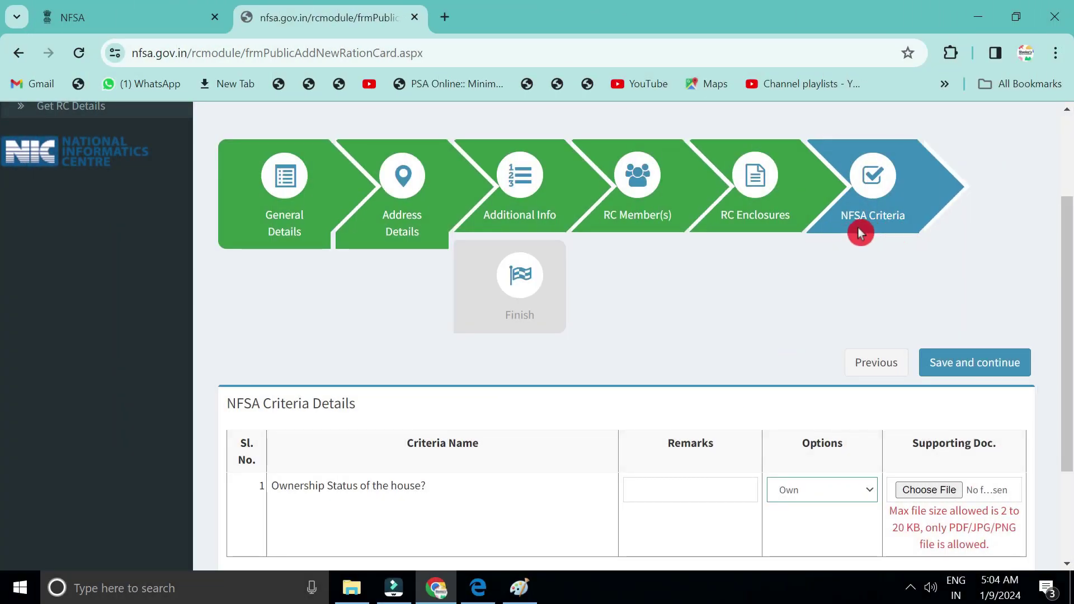
Keep house ownership as Own and save the NFSA Criteria step.
scroll(856, 257, "down", 2)
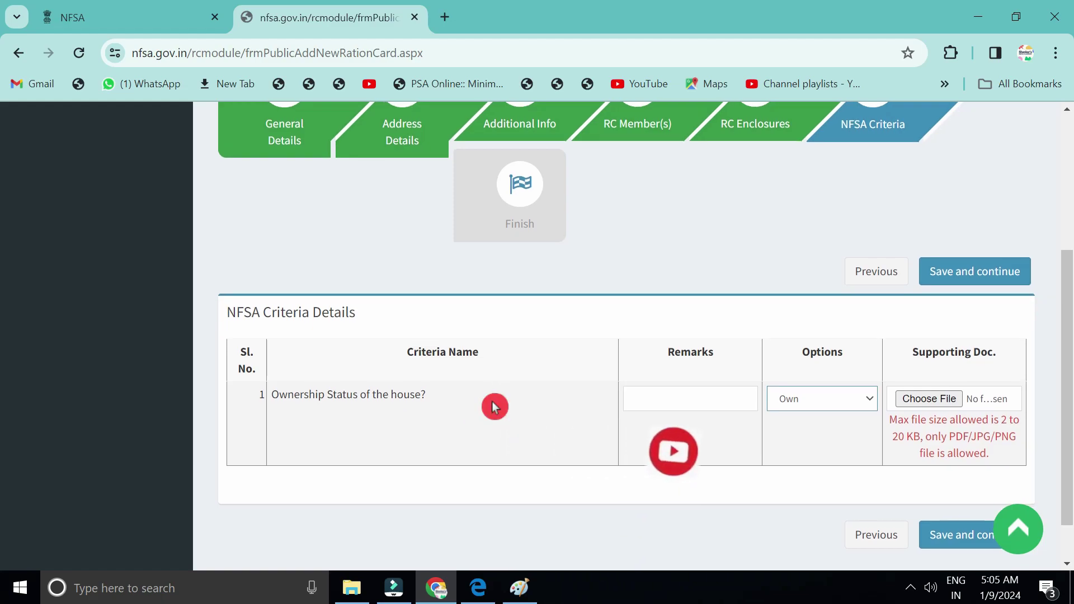
scroll(494, 404, "down", 1)
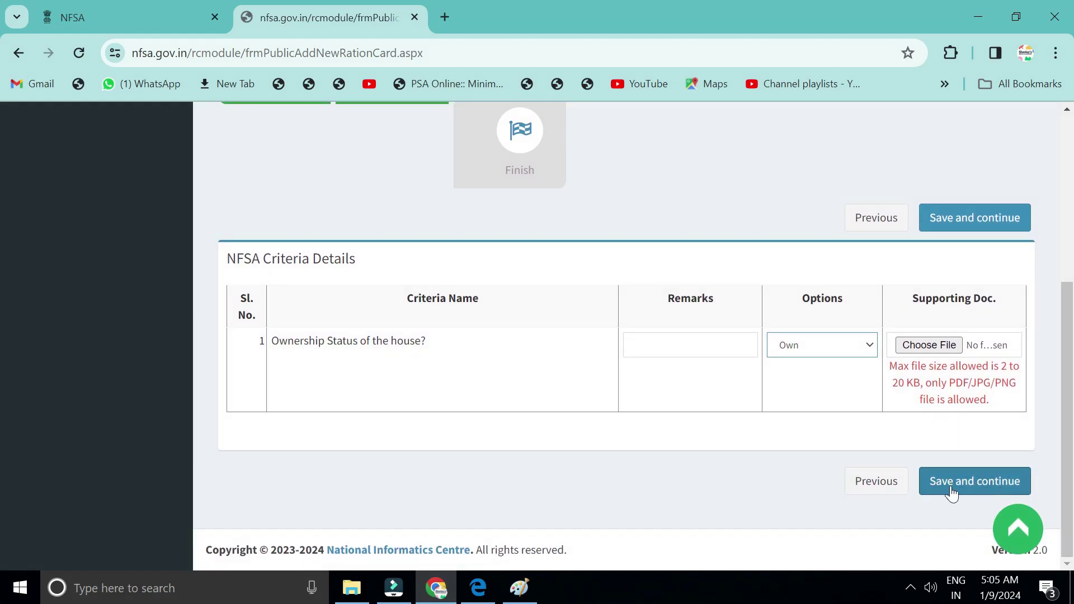
left_click(974, 487)
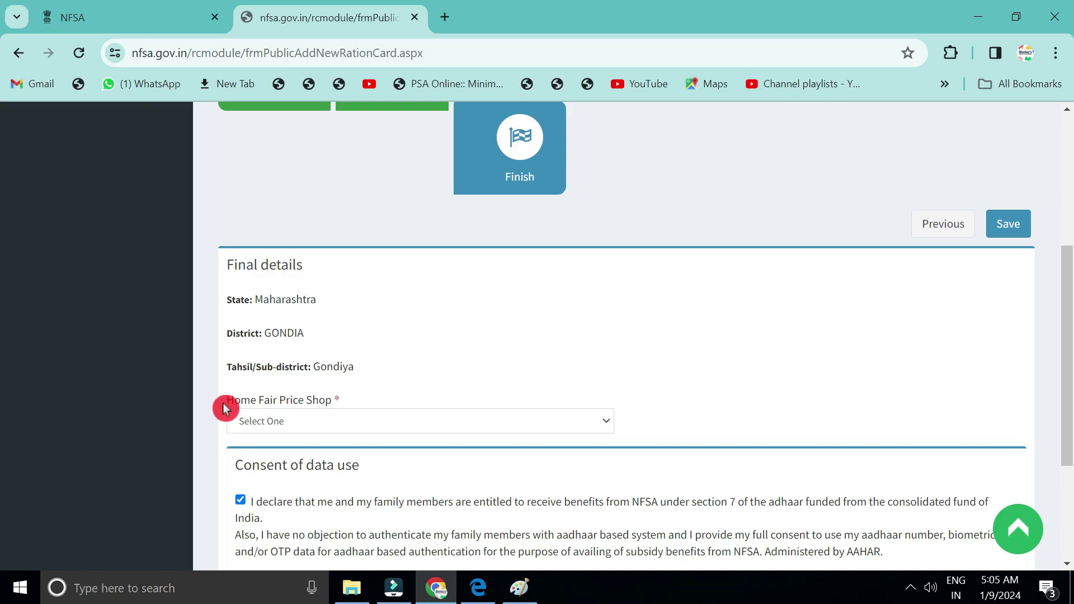
Select the DANGORLI shop as the Home Fair Price Shop.
left_click(335, 426)
scroll(600, 355, "down", 8)
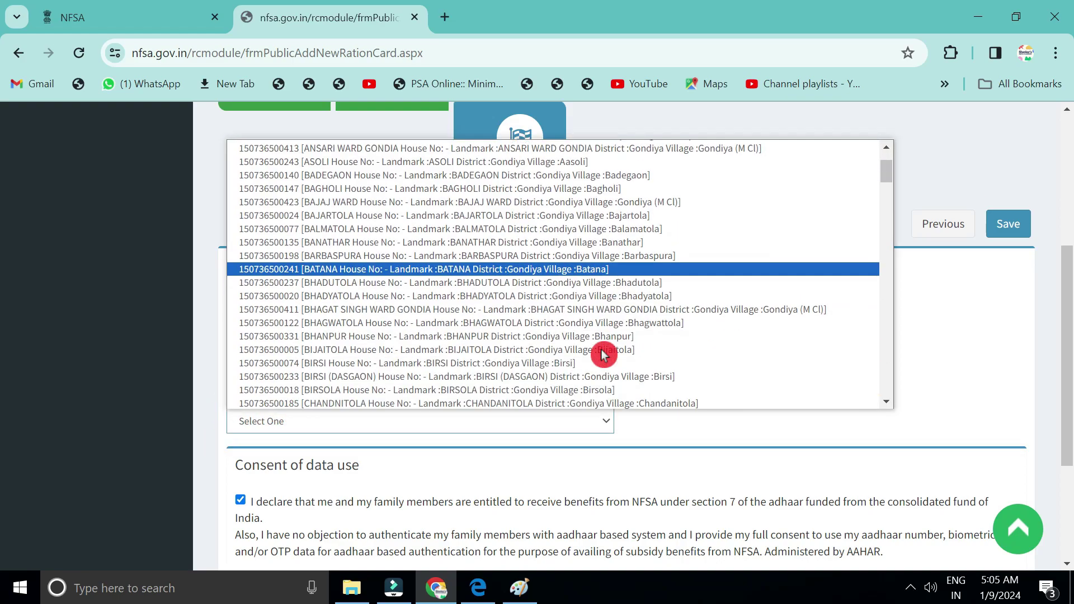
left_click(602, 348)
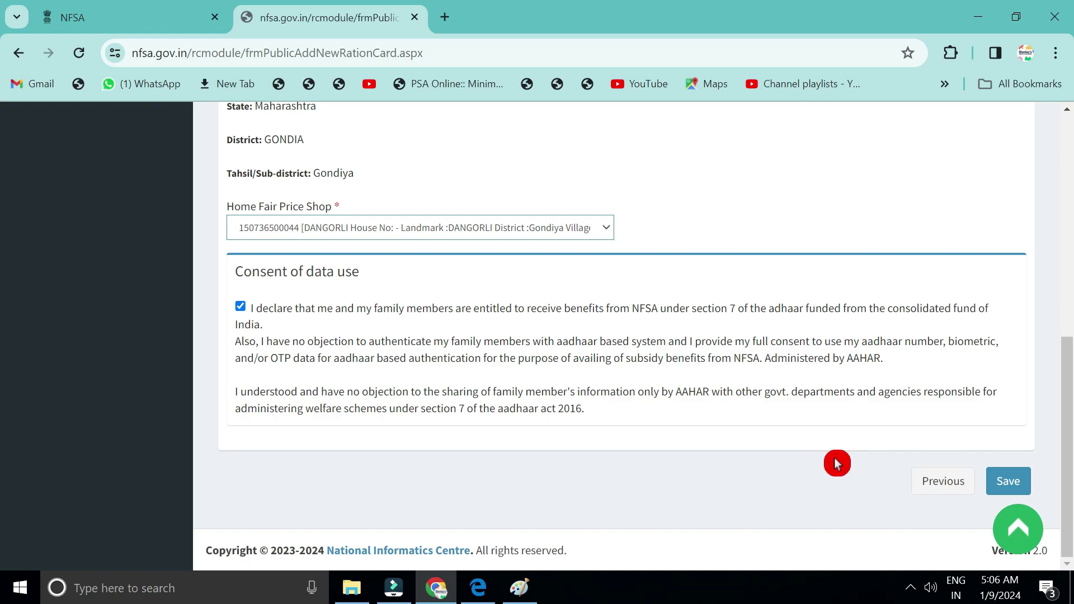
Go to the Registration Status page from the left menu.
scroll(838, 463, "up", 4)
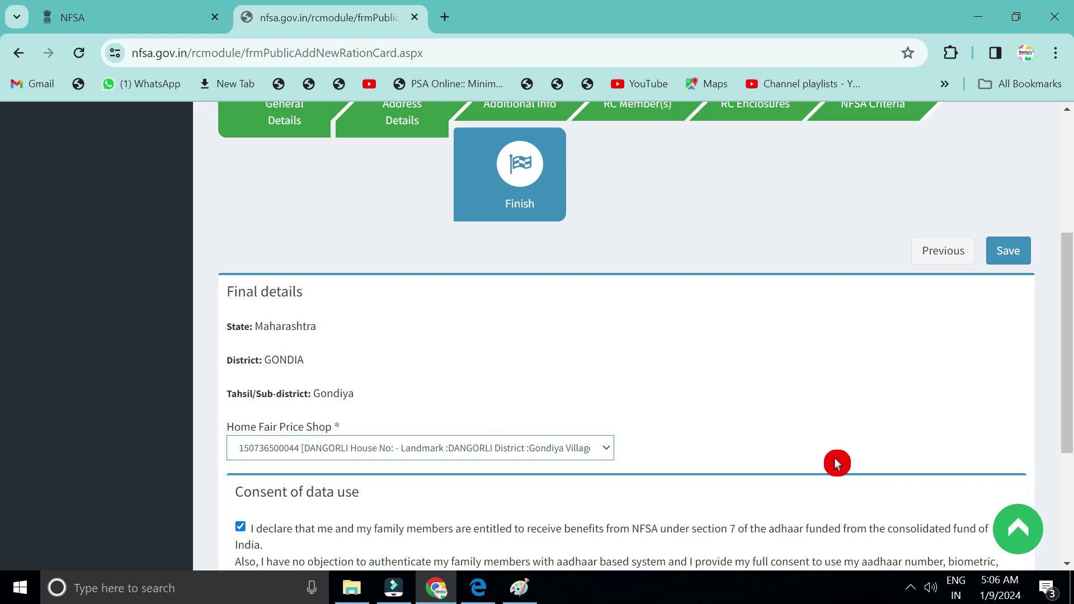
scroll(838, 463, "up", 5)
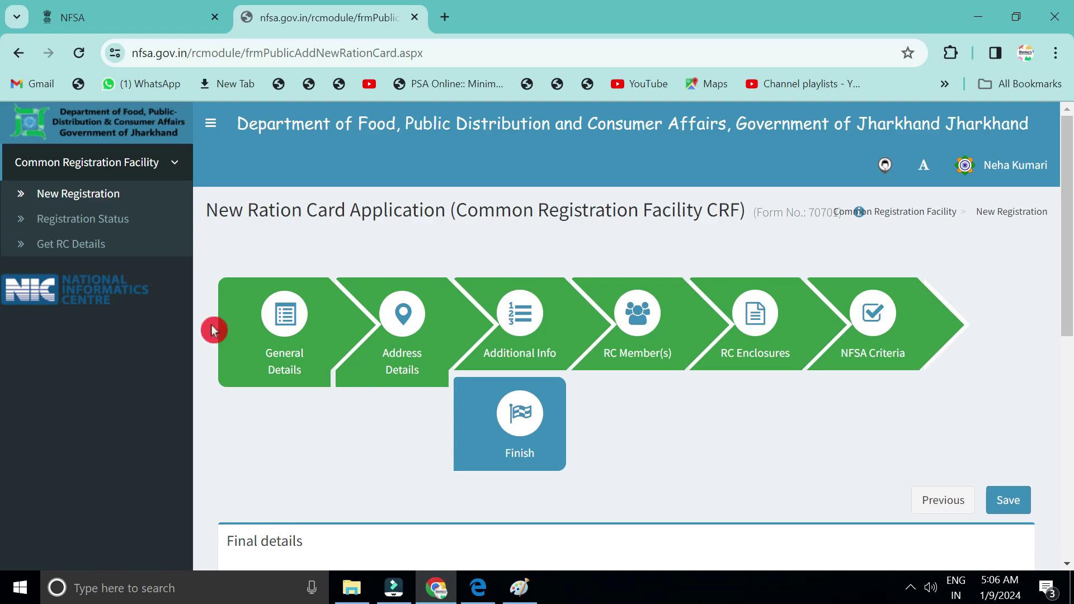
left_click(97, 223)
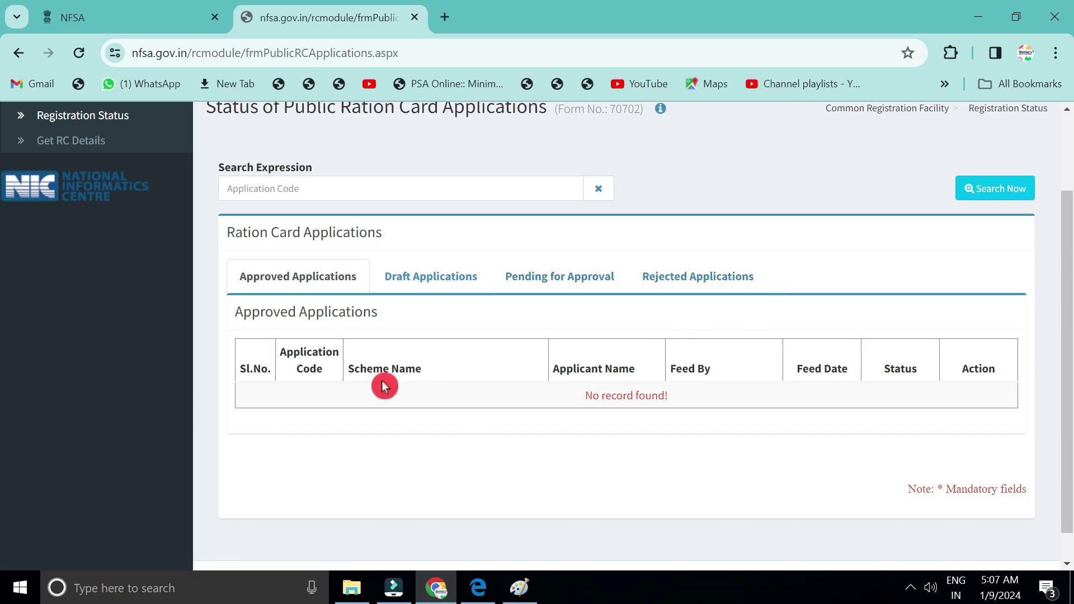
Scroll up the Status of Public Ration Card Applications page to review Approved Applications.
scroll(280, 485, "up", 1)
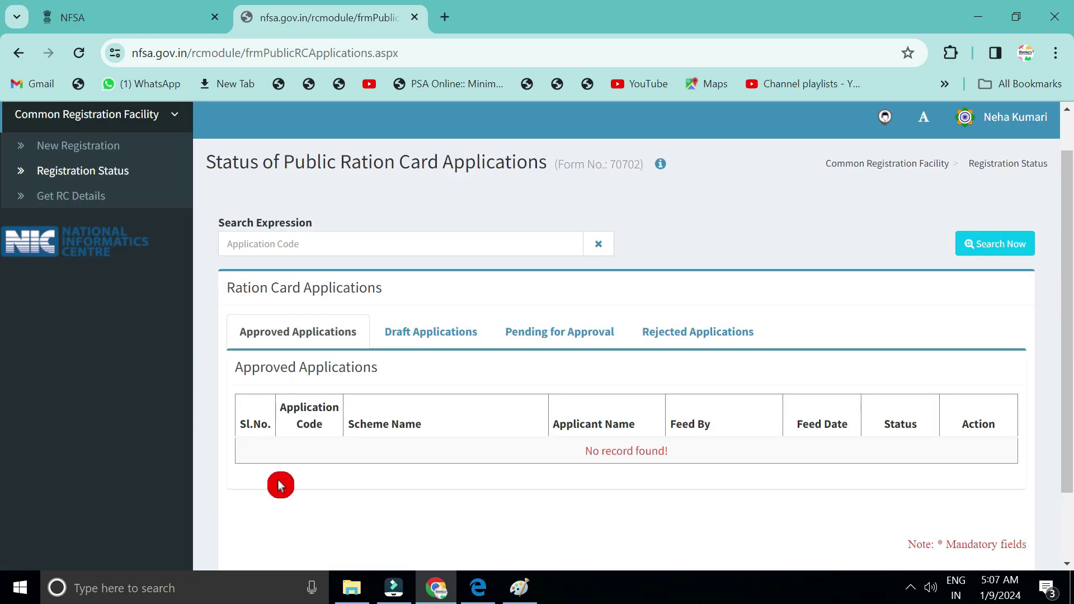